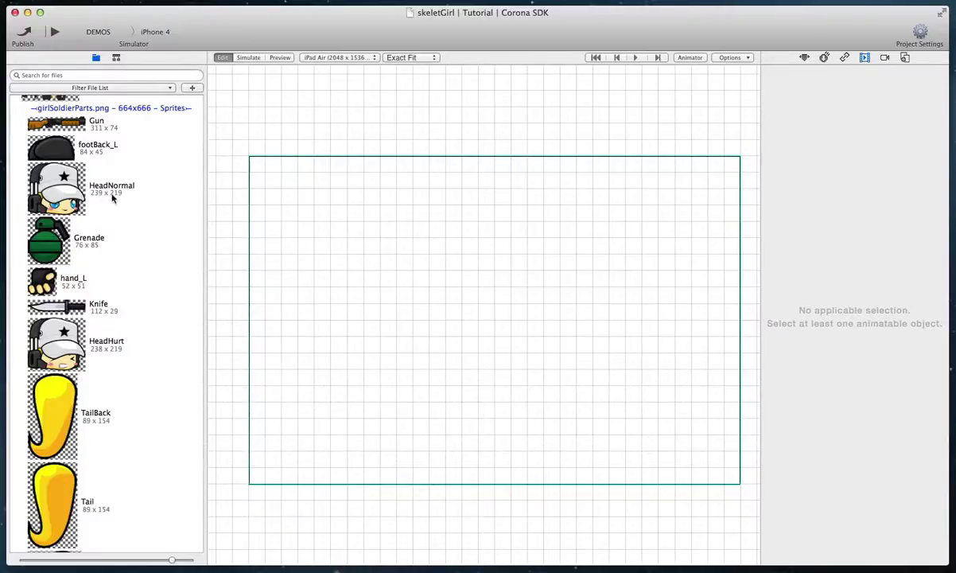
# Step: Place the HeadNormal sprite in the upper middle of the empty scene
pyautogui.scroll(3, 48, 185)
pyautogui.click(49, 251)
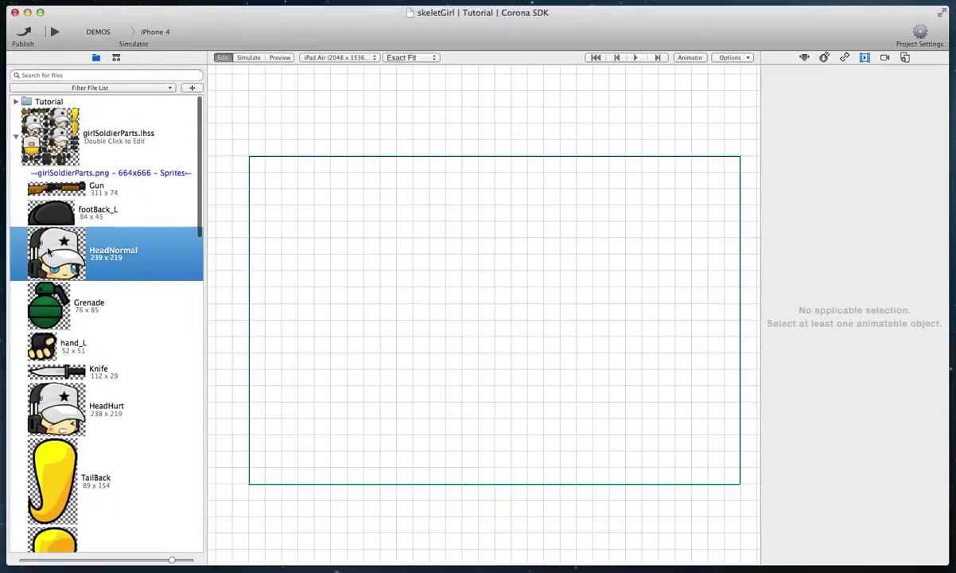
pyautogui.moveTo(47, 271); pyautogui.dragTo(482, 235)
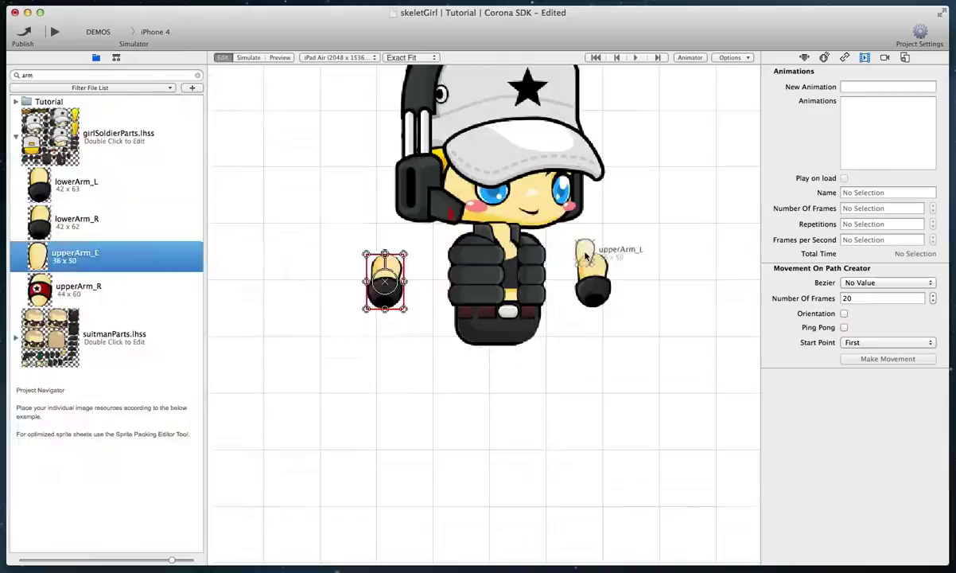
# Step: Add the upperArm_R, upperLeg_L, foot_L and foot_R sprites at their matching limbs around the body and clear the file search
pyautogui.moveTo(37, 289); pyautogui.dragTo(389, 239)
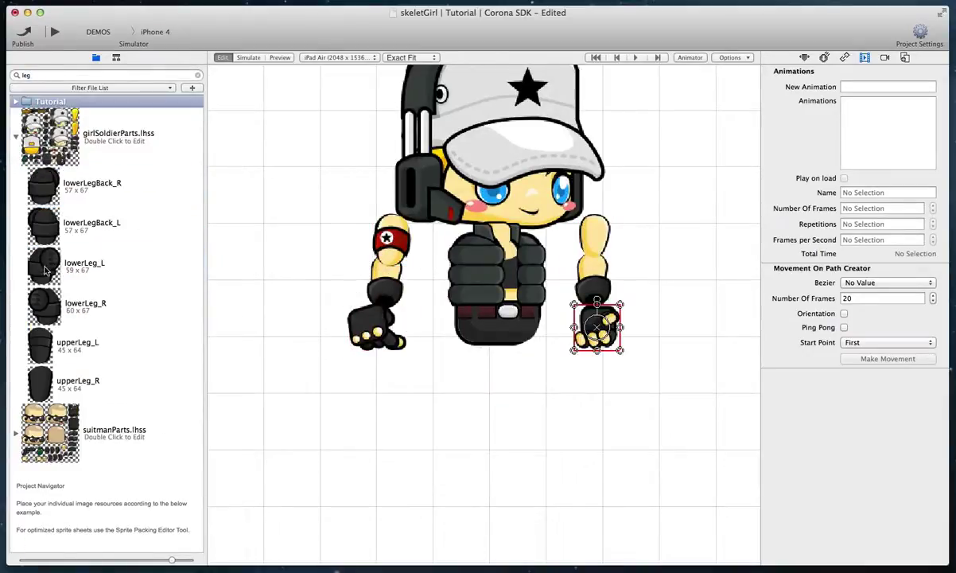
pyautogui.moveTo(38, 342); pyautogui.dragTo(495, 359)
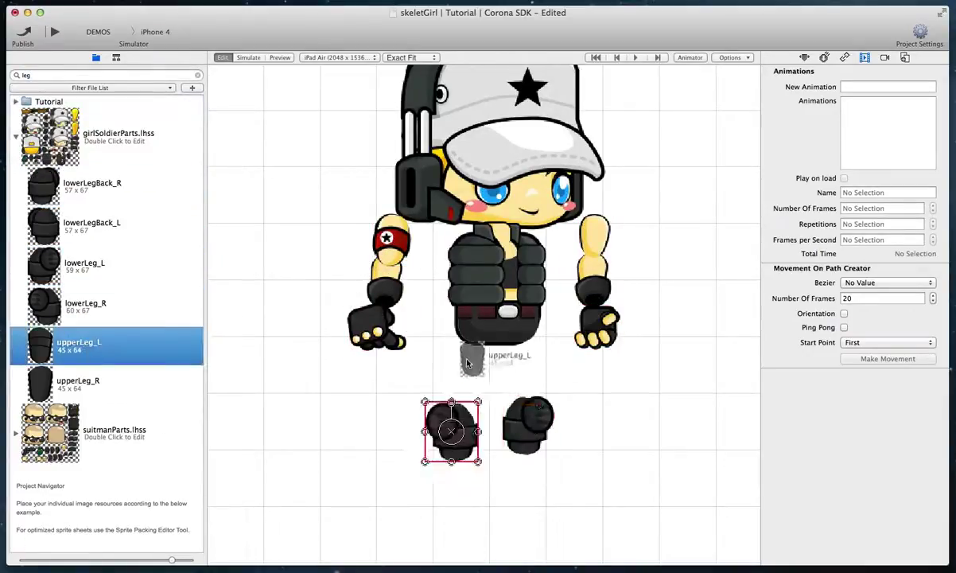
pyautogui.moveTo(54, 234); pyautogui.dragTo(523, 481)
pyautogui.moveTo(55, 205); pyautogui.dragTo(427, 480)
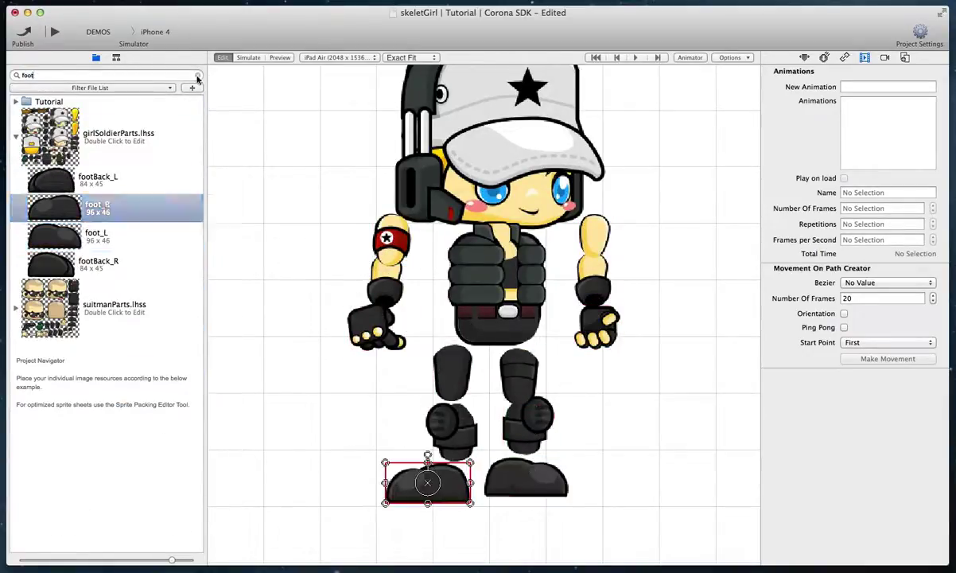
pyautogui.click(197, 75)
# Step: Make lowerArm_L a child of upperArm_L in the scene's object hierarchy
pyautogui.click(117, 57)
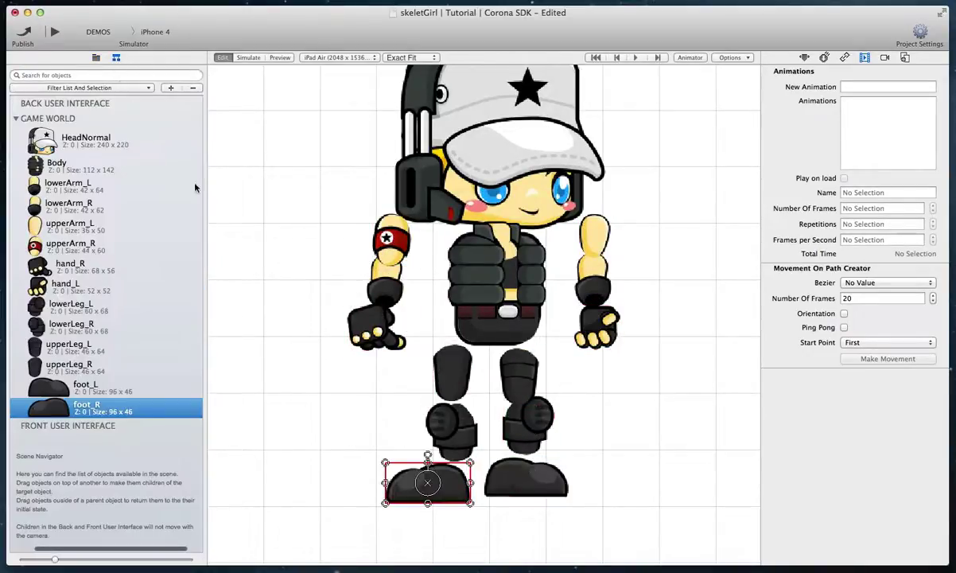
pyautogui.scroll(1, 426, 243)
pyautogui.scroll(2, 424, 238)
pyautogui.click(596, 294)
pyautogui.hscroll(2, 588, 306)
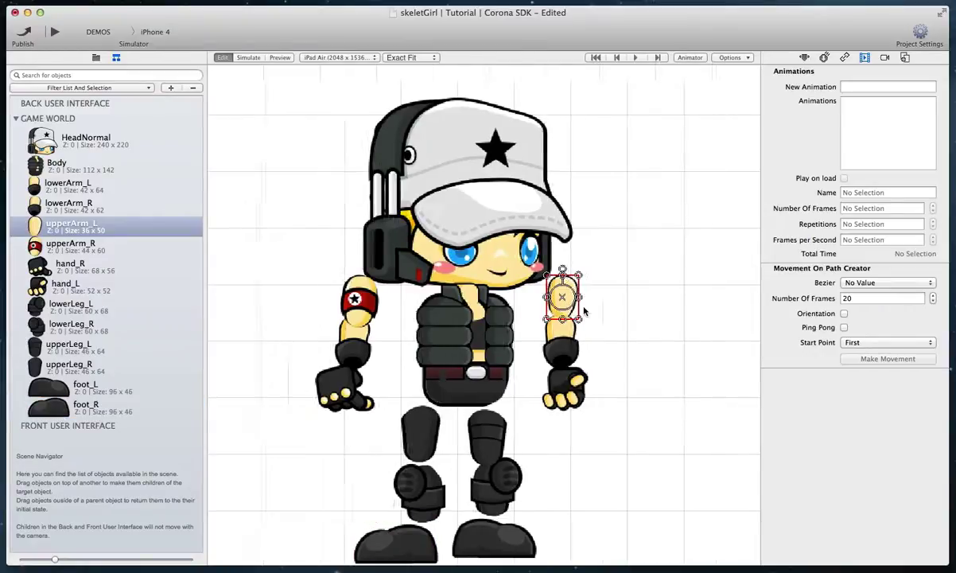
pyautogui.scroll(1, 546, 320)
pyautogui.scroll(2, 547, 323)
pyautogui.click(531, 347)
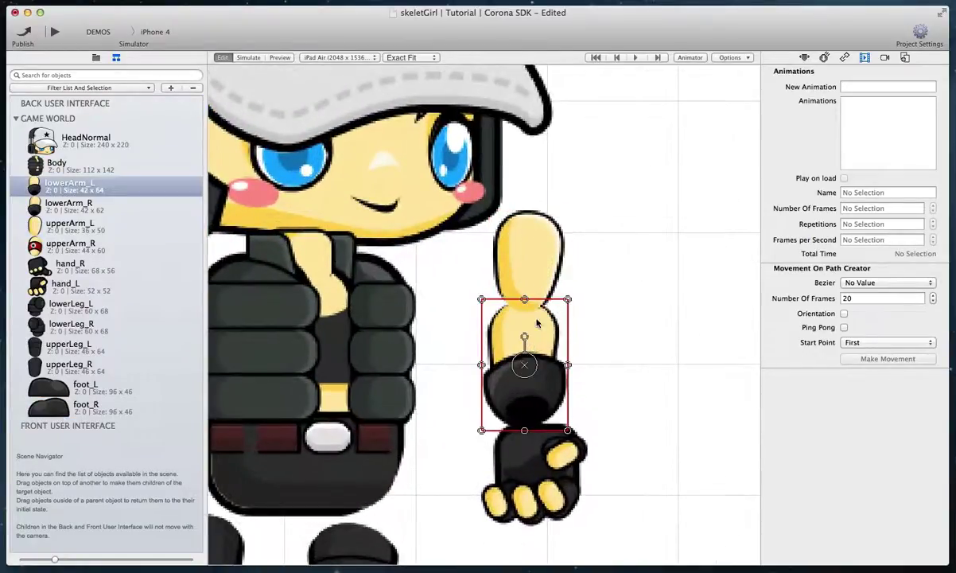
pyautogui.click(536, 265)
pyautogui.click(509, 319)
pyautogui.moveTo(51, 180); pyautogui.dragTo(79, 229)
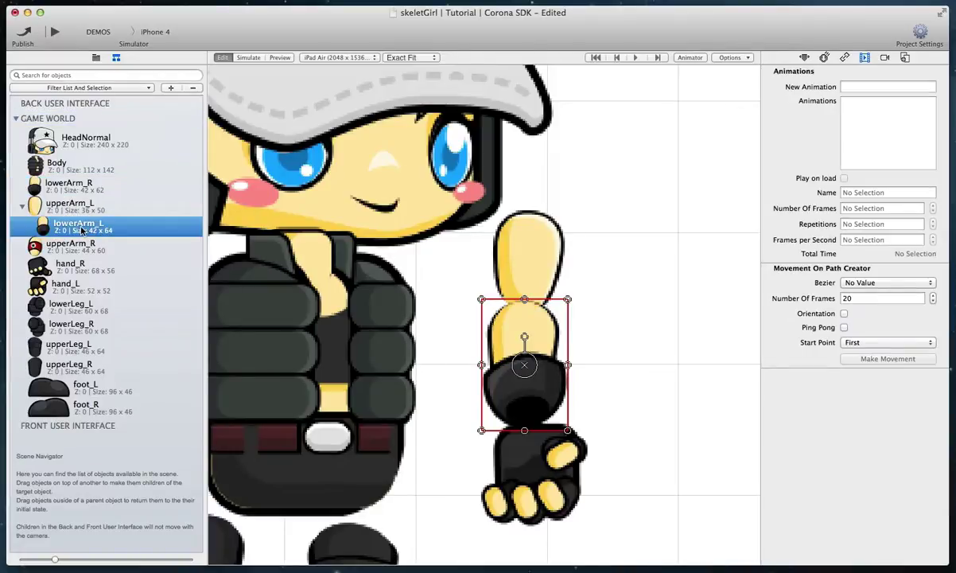
# Step: Nest hand_L under lowerArm_L and build matching parent-child chains for the right arm and both legs
pyautogui.moveTo(48, 288); pyautogui.dragTo(67, 230)
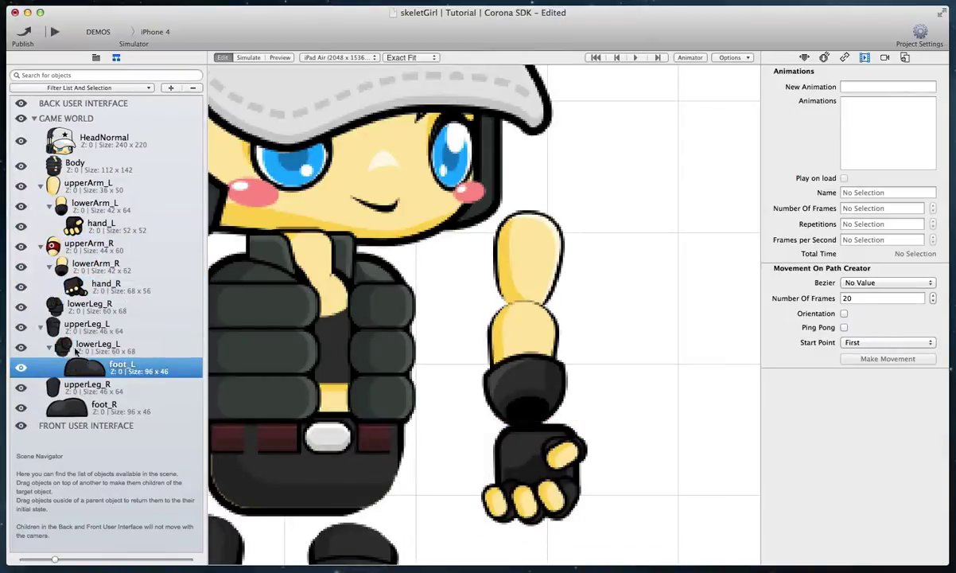
pyautogui.moveTo(57, 388); pyautogui.dragTo(70, 395)
pyautogui.moveTo(70, 395); pyautogui.dragTo(70, 398)
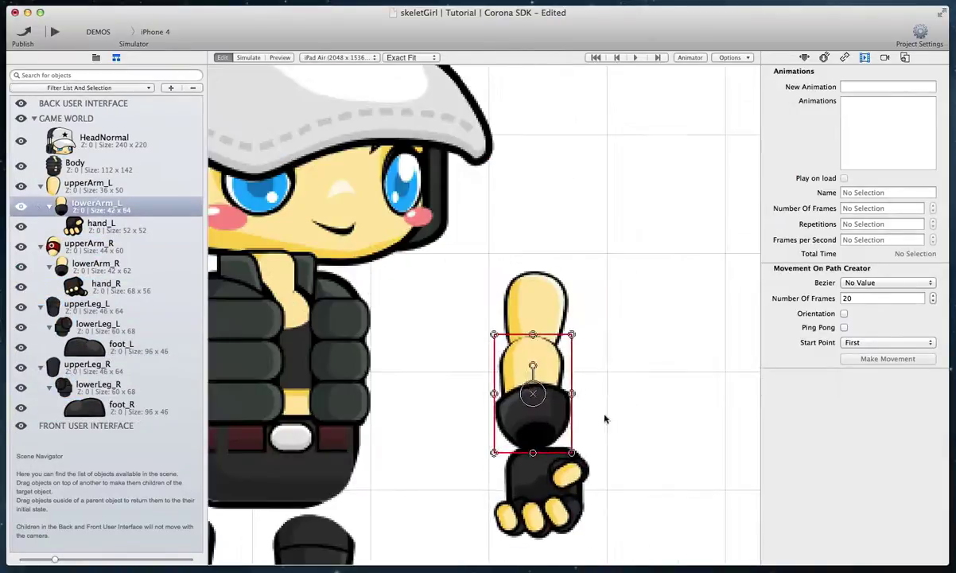
# Step: Rotate and move the arm and leg parts so they join at the joints and attach to the body, with both arms raised outward
pyautogui.moveTo(604, 416); pyautogui.dragTo(565, 299)
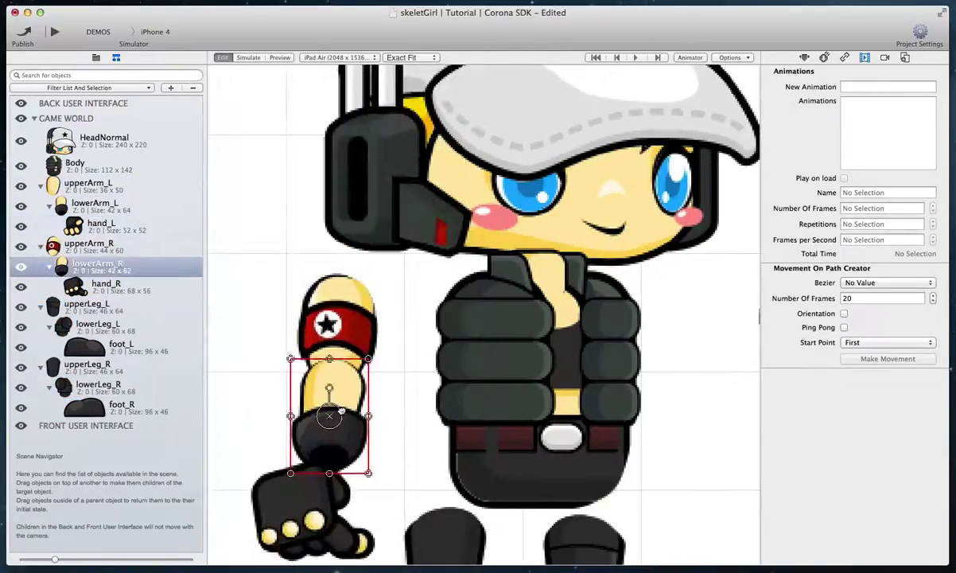
pyautogui.moveTo(340, 411); pyautogui.dragTo(342, 453)
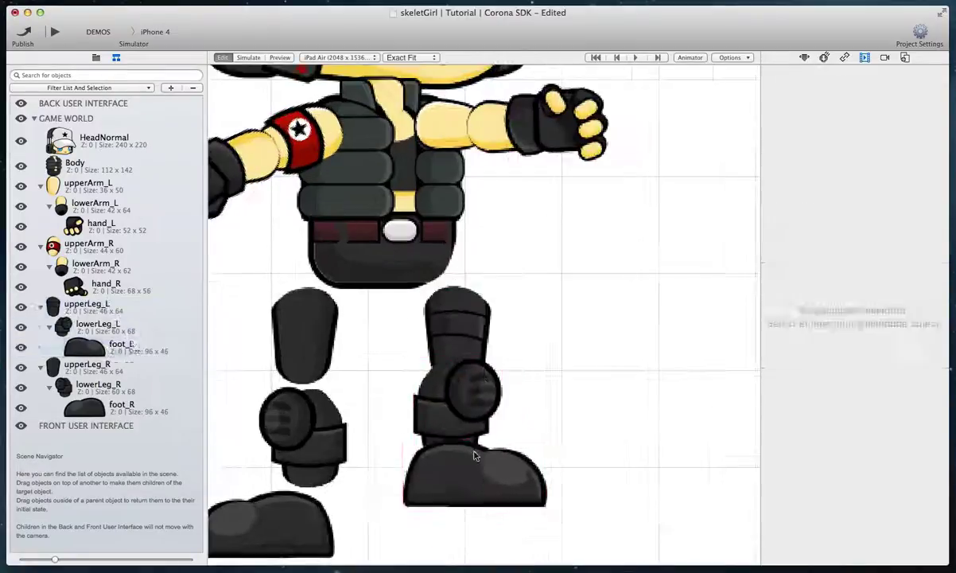
pyautogui.moveTo(331, 395); pyautogui.dragTo(354, 395)
pyautogui.click(335, 484)
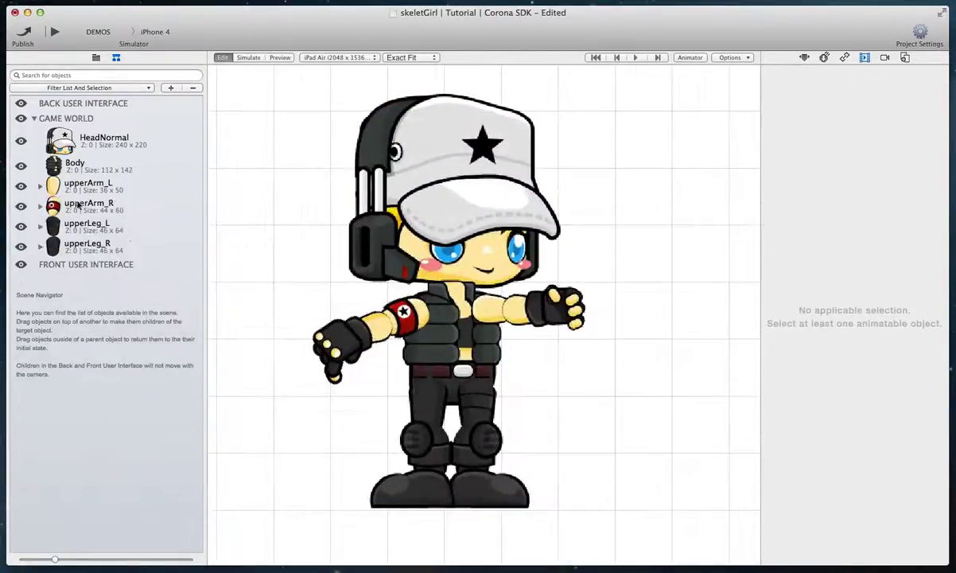
# Step: Set the local Z order of HeadNormal to 1
pyautogui.click(78, 146)
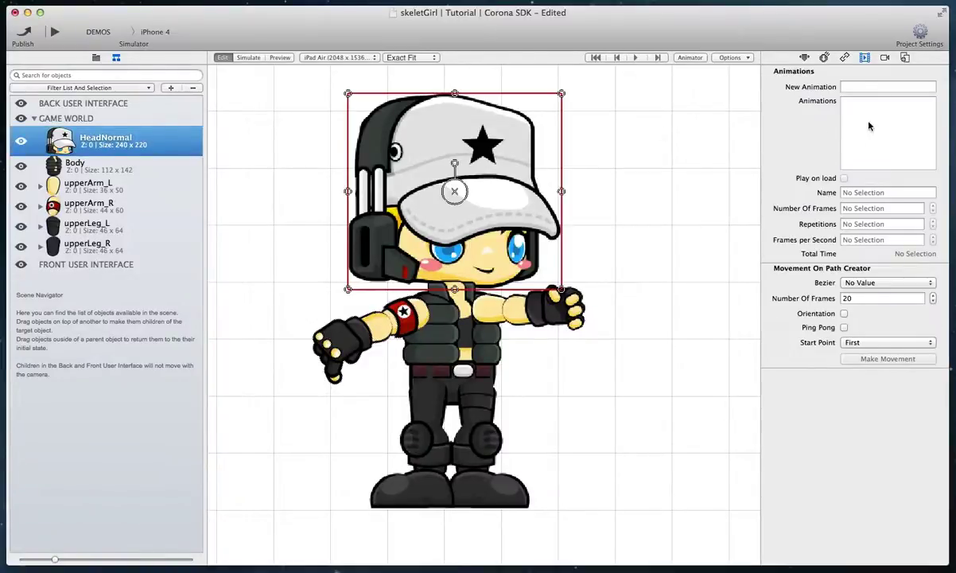
pyautogui.click(804, 59)
pyautogui.click(802, 116)
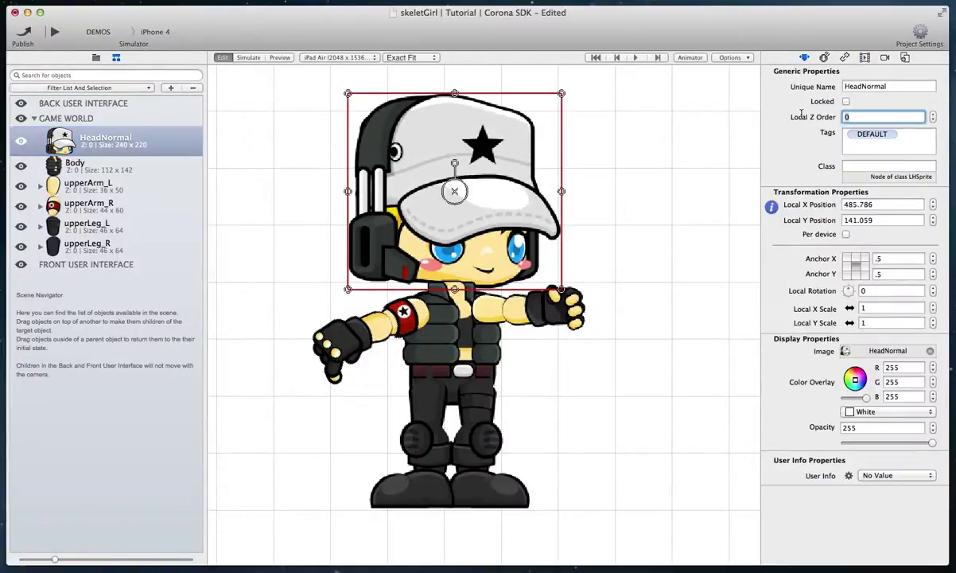
pyautogui.write('1')
pyautogui.press('Return')
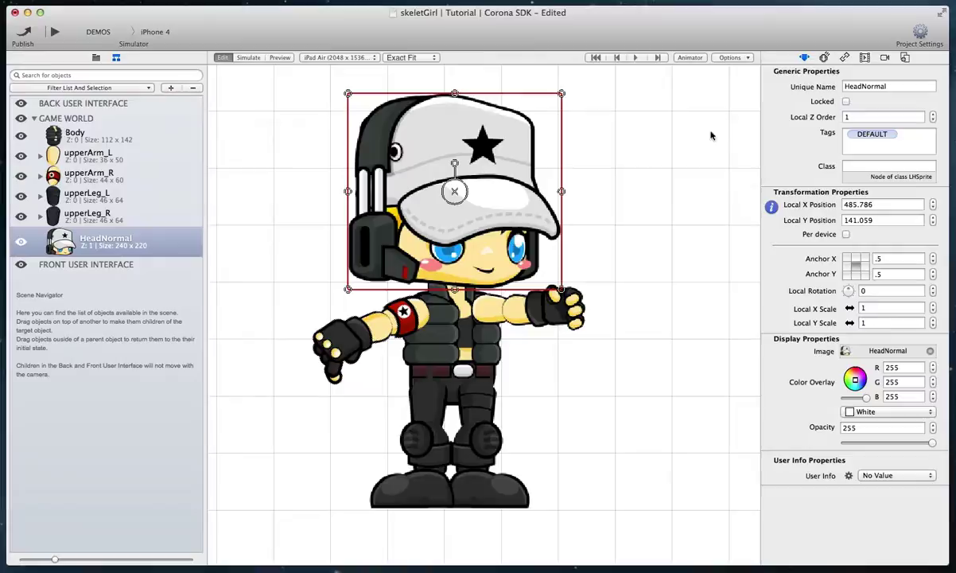
# Step: Set the local Z order of upperArm_R to 2
pyautogui.click(101, 177)
pyautogui.click(802, 115)
pyautogui.write('2')
pyautogui.press('Return')
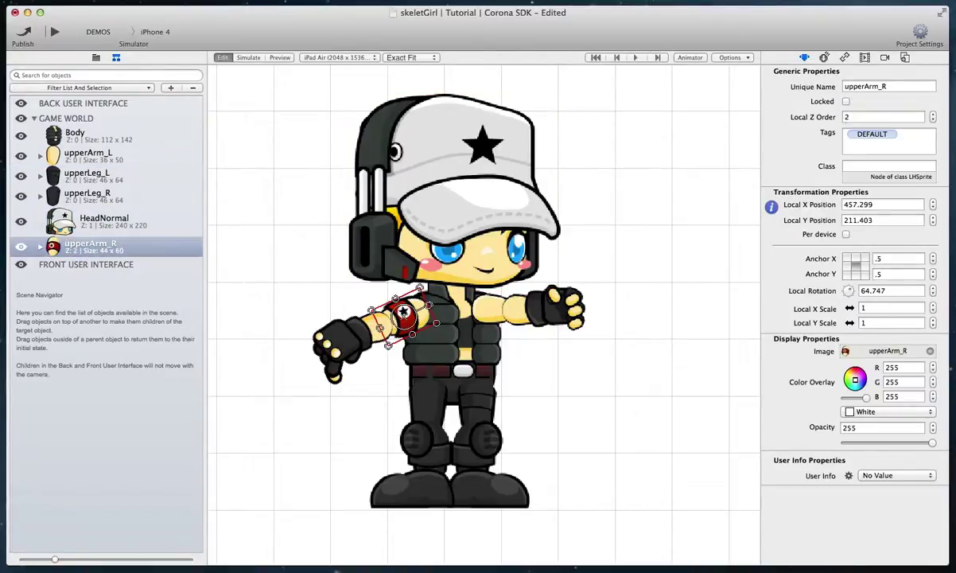
# Step: Set the local Z order of upperLeg_L and upperLeg_R together to 1
pyautogui.click(136, 176)
pyautogui.keyDown('shift'); pyautogui.click(136, 196); pyautogui.keyUp('shift')
pyautogui.click(857, 117)
pyautogui.write('1')
pyautogui.press('Return')
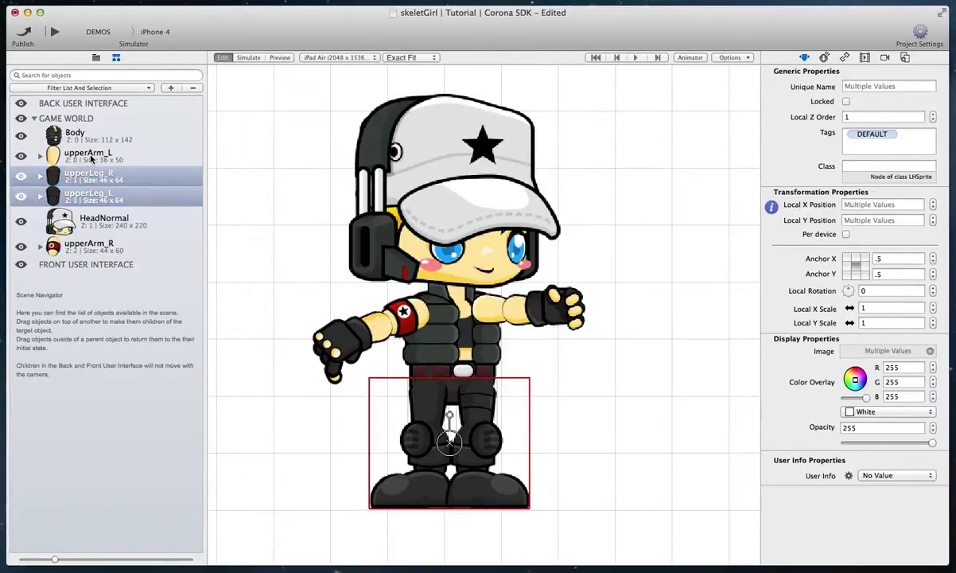
# Step: Set the local Z order of upperArm_L to -1 and save the scene
pyautogui.click(91, 159)
pyautogui.click(875, 117)
pyautogui.write('-1')
pyautogui.press('Return')
pyautogui.click(309, 222)
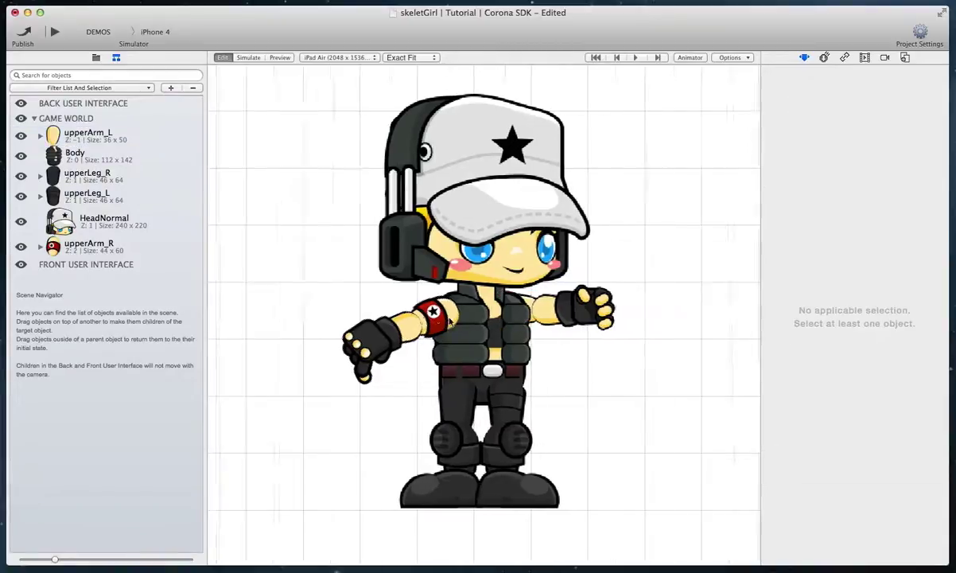
pyautogui.press('super+s')
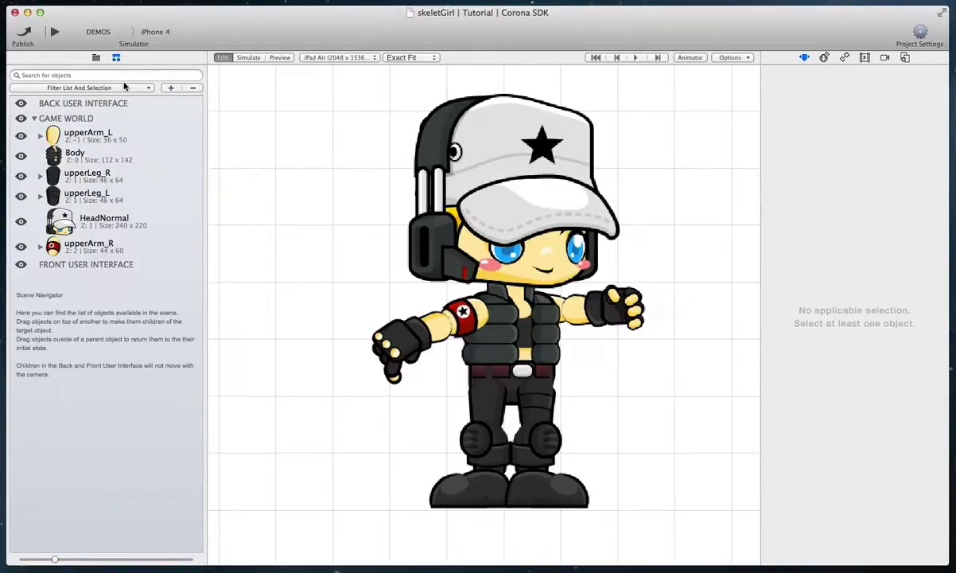
# Step: Add a skeletal structure and move its root between the thighs, at about X 484.8, Y 264.8
pyautogui.click(175, 88)
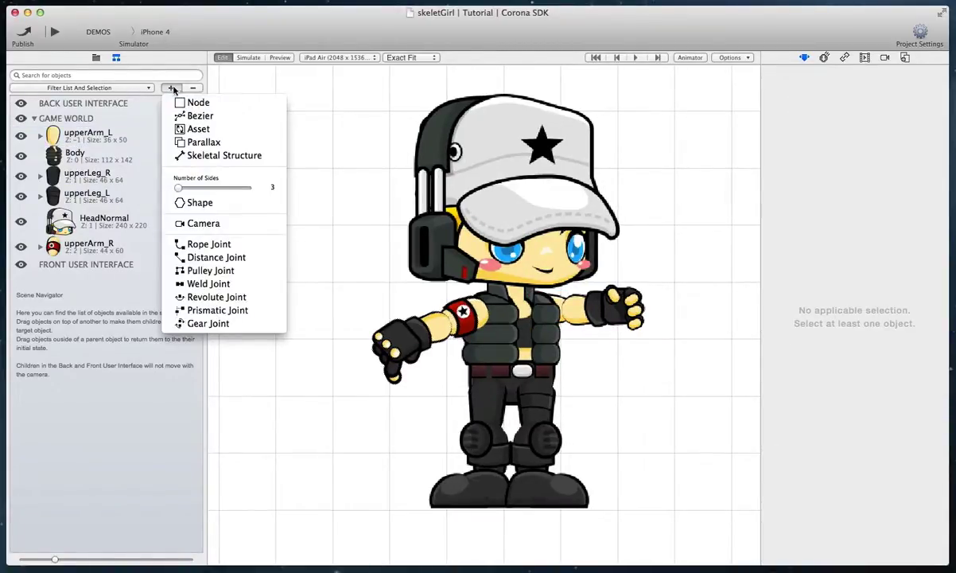
pyautogui.click(220, 156)
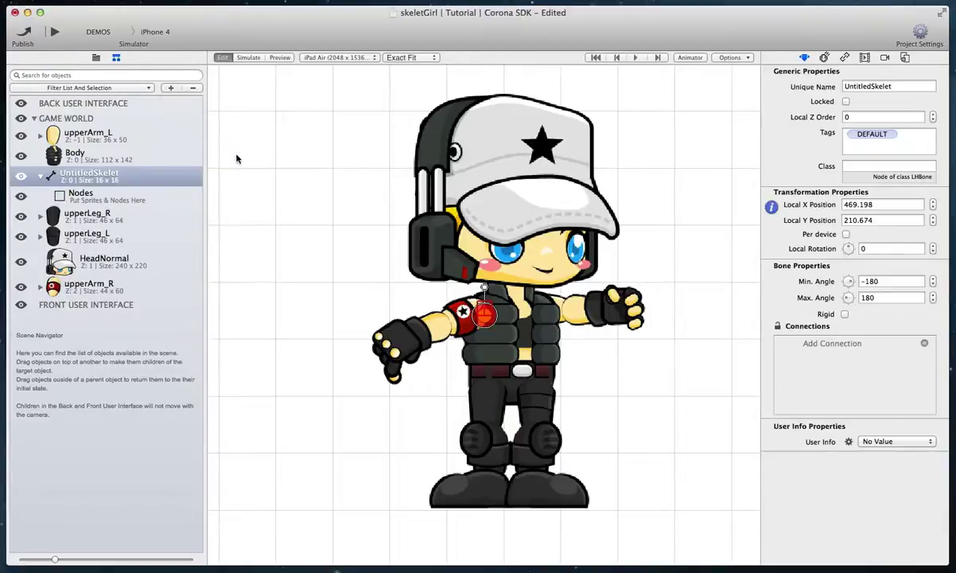
pyautogui.click(75, 172)
pyautogui.scroll(5, 471, 319)
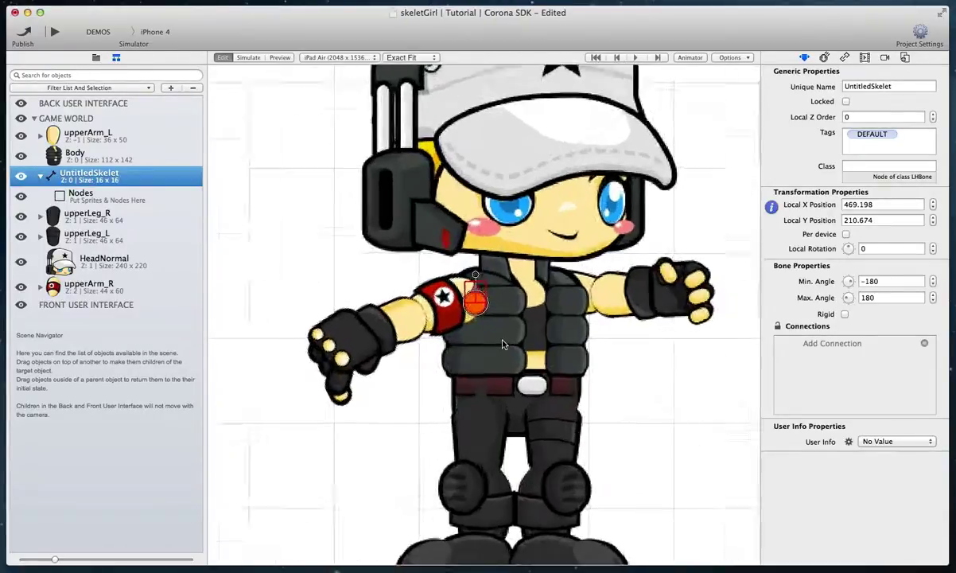
pyautogui.moveTo(469, 295); pyautogui.dragTo(519, 484)
pyautogui.scroll(-5, 525, 410)
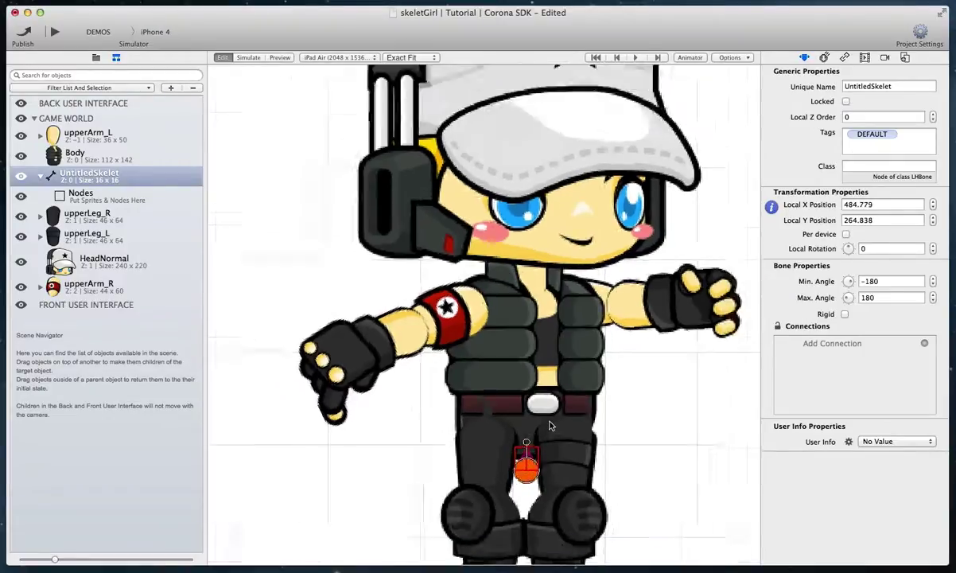
# Step: Move both upper arms, both upper legs, Body and HeadNormal into the skeleton's Nodes group and collapse the group
pyautogui.click(77, 133)
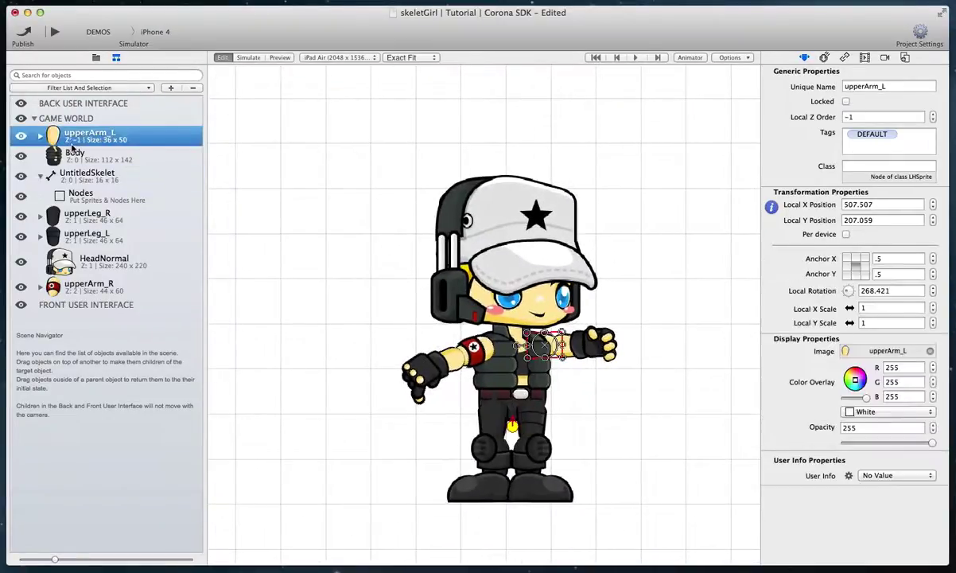
pyautogui.keyDown('shift'); pyautogui.click(67, 153); pyautogui.keyUp('shift')
pyautogui.keyDown('super'); pyautogui.click(60, 213); pyautogui.keyUp('super')
pyautogui.keyDown('super'); pyautogui.click(60, 235); pyautogui.keyUp('super')
pyautogui.keyDown('super'); pyautogui.click(62, 256); pyautogui.keyUp('super')
pyautogui.keyDown('super'); pyautogui.click(61, 282); pyautogui.keyUp('super')
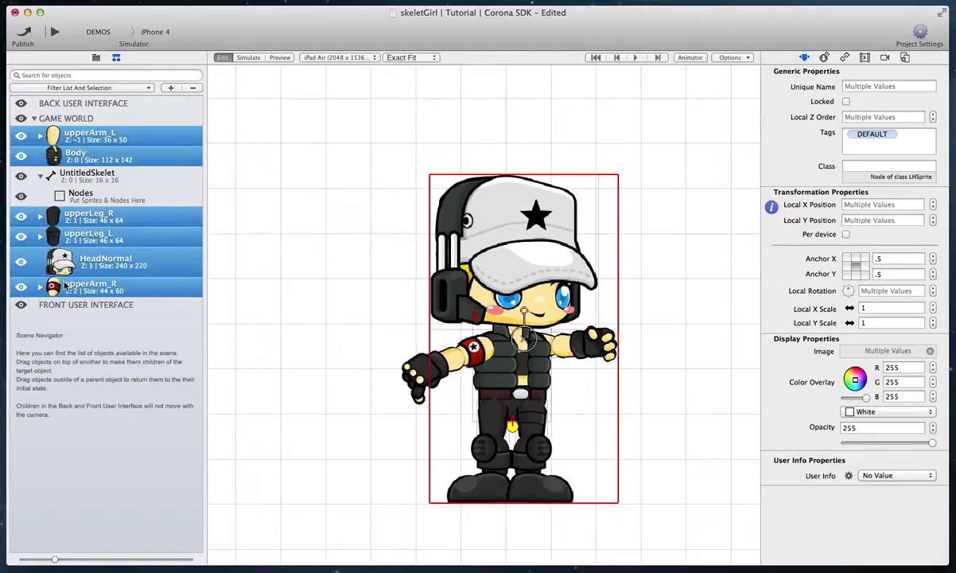
pyautogui.moveTo(62, 223); pyautogui.dragTo(82, 197)
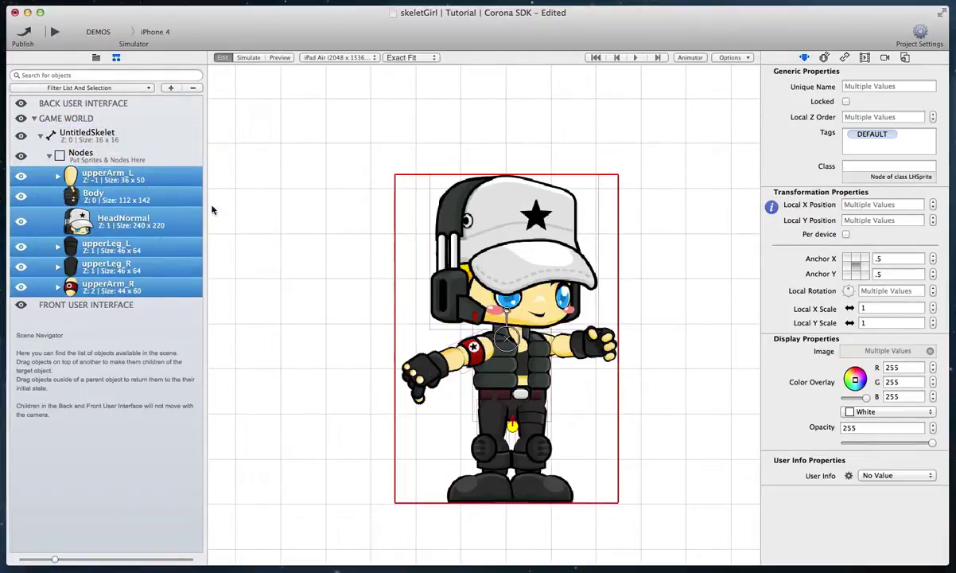
pyautogui.click(274, 211)
pyautogui.hscroll(2, 471, 348)
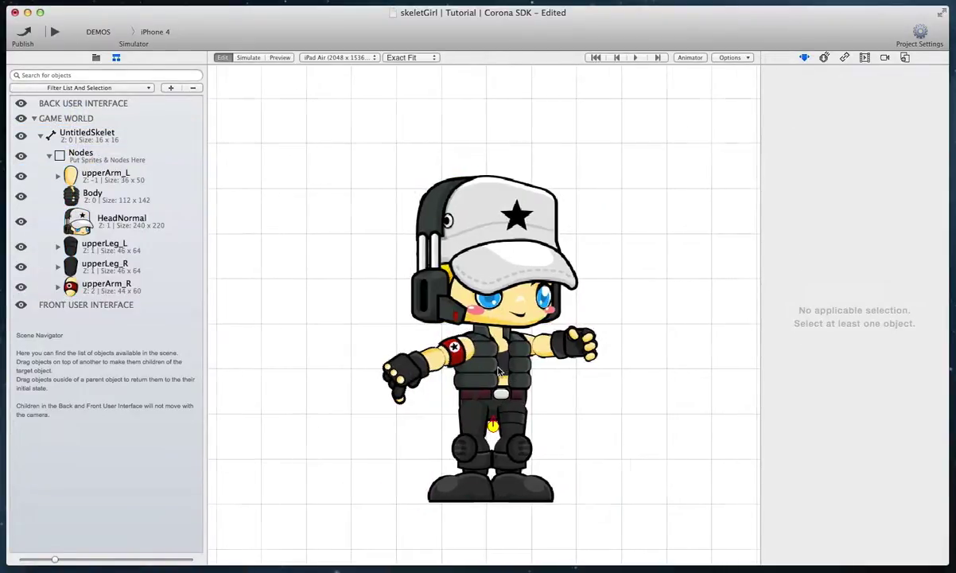
pyautogui.scroll(3, 499, 372)
pyautogui.click(50, 157)
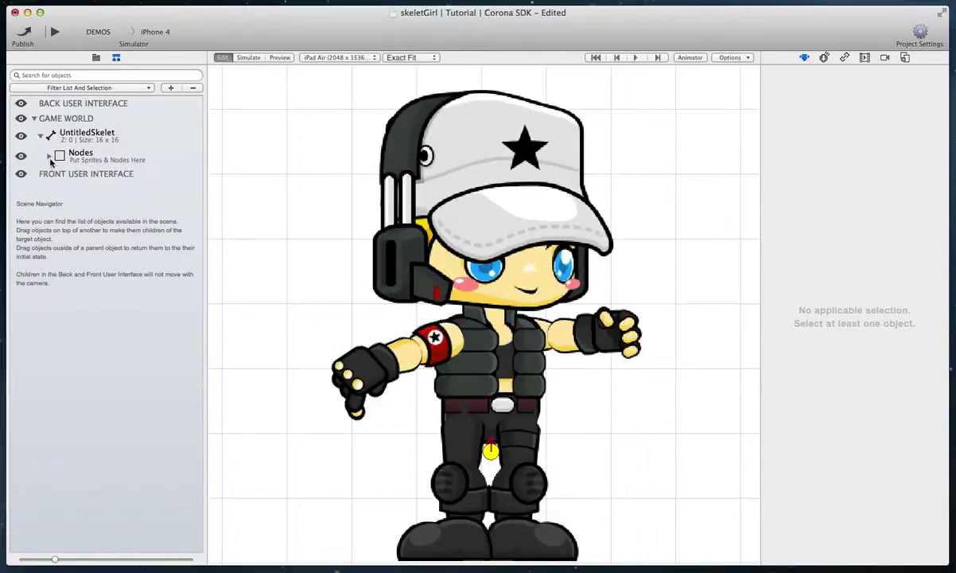
# Step: Draw a bone about 52 high from the skeleton root up to the upper chest and assign it to the Body sprite
pyautogui.scroll(2, 454, 324)
pyautogui.scroll(3, 466, 331)
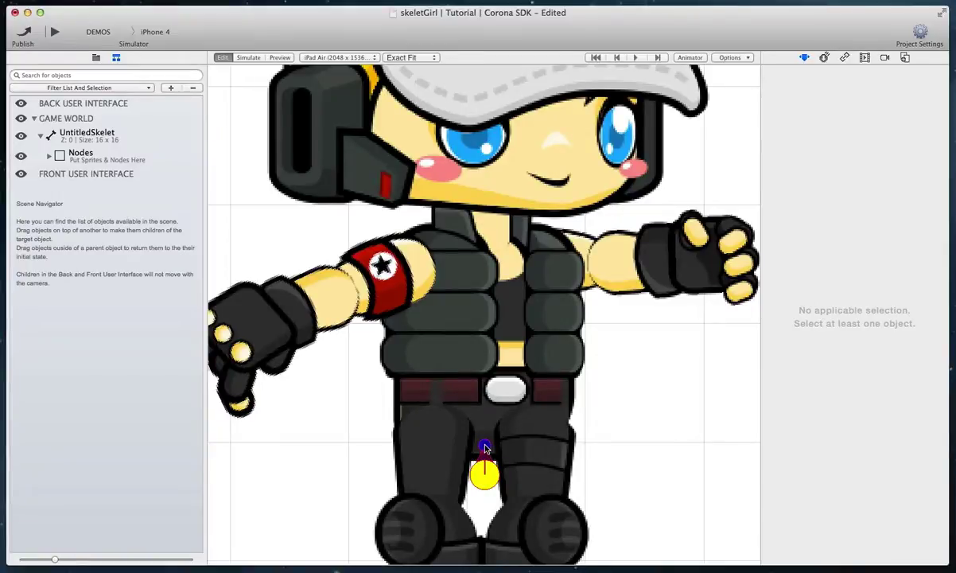
pyautogui.moveTo(486, 448); pyautogui.dragTo(485, 250)
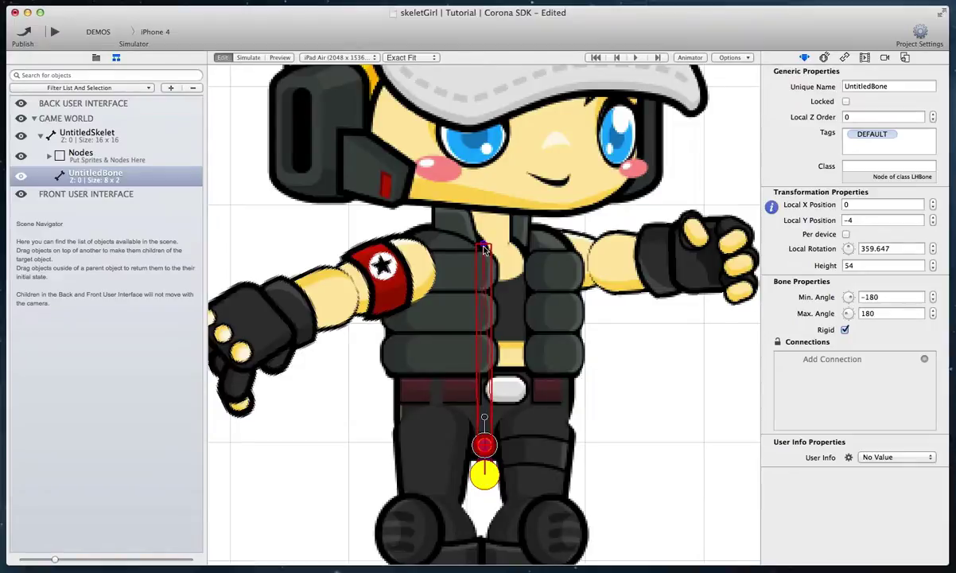
pyautogui.moveTo(485, 250); pyautogui.dragTo(485, 254)
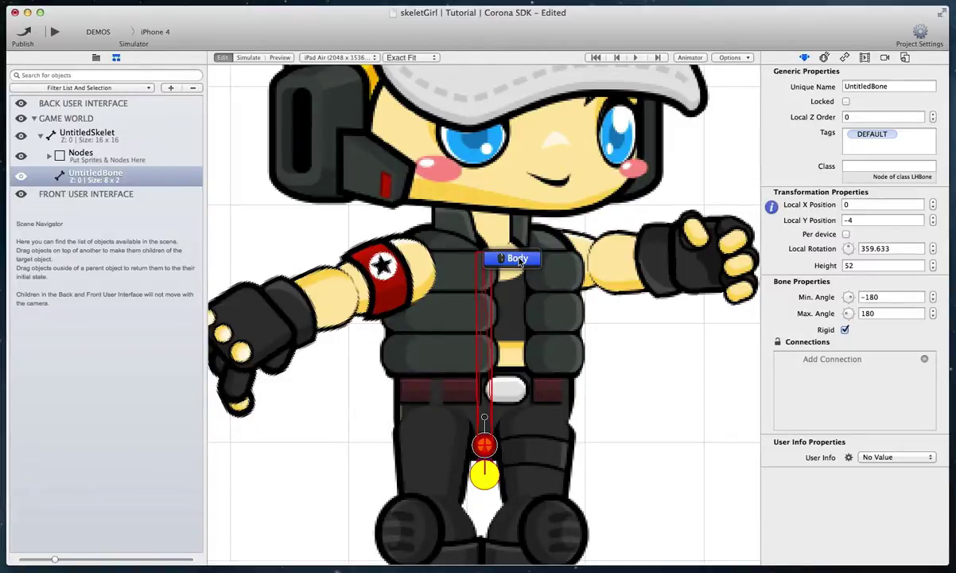
pyautogui.click(519, 258)
pyautogui.scroll(-3, 518, 271)
pyautogui.hscroll(2, 519, 271)
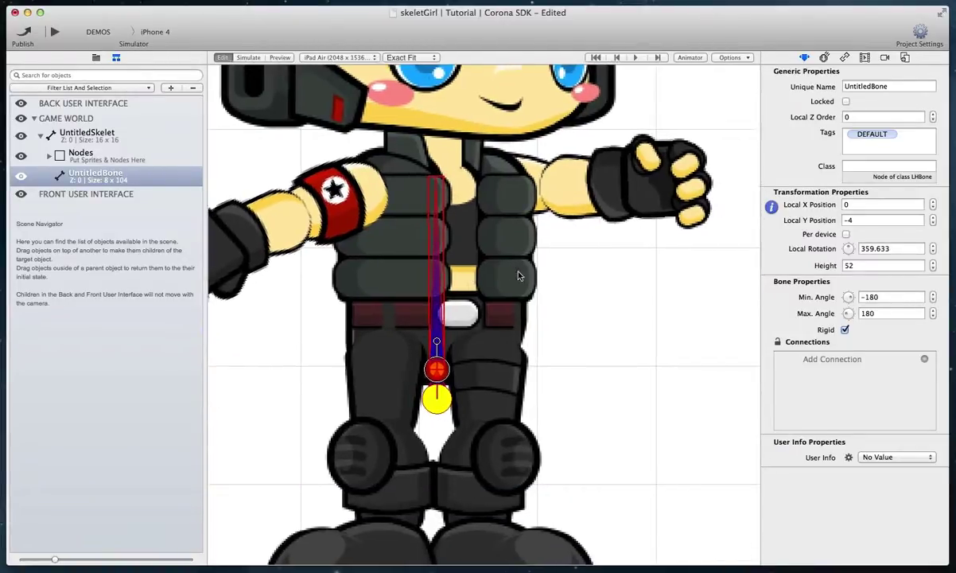
pyautogui.scroll(-3, 518, 276)
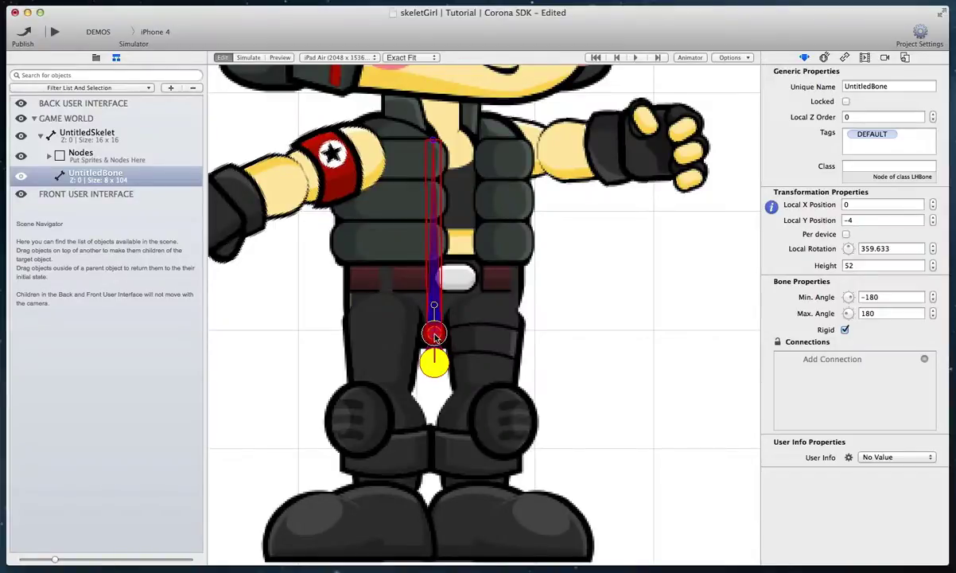
# Step: Draw a bone about 22 high for the left thigh, assign it to upperLeg_L and place it at about X 12.5, Y -8.7
pyautogui.moveTo(435, 334); pyautogui.dragTo(481, 406)
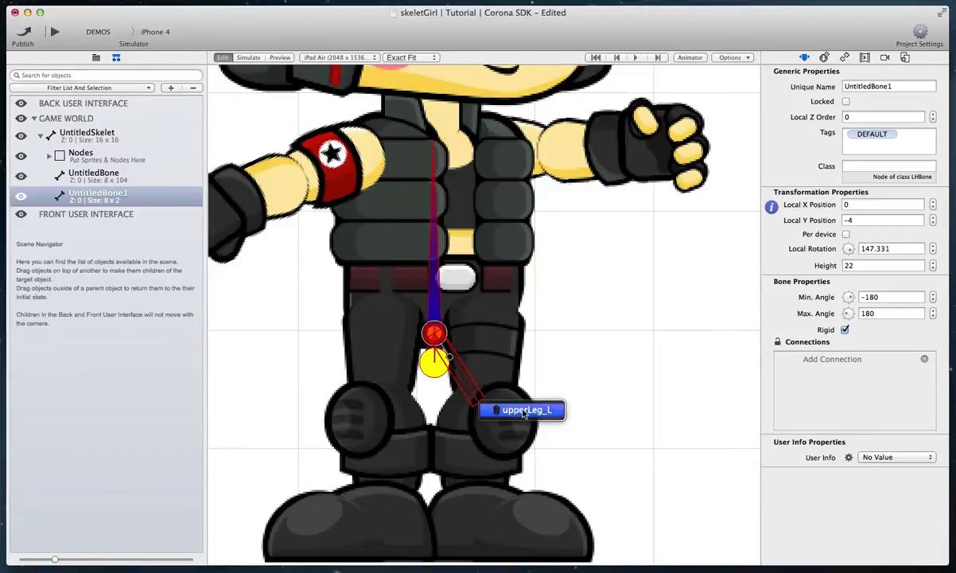
pyautogui.moveTo(452, 366); pyautogui.dragTo(481, 367)
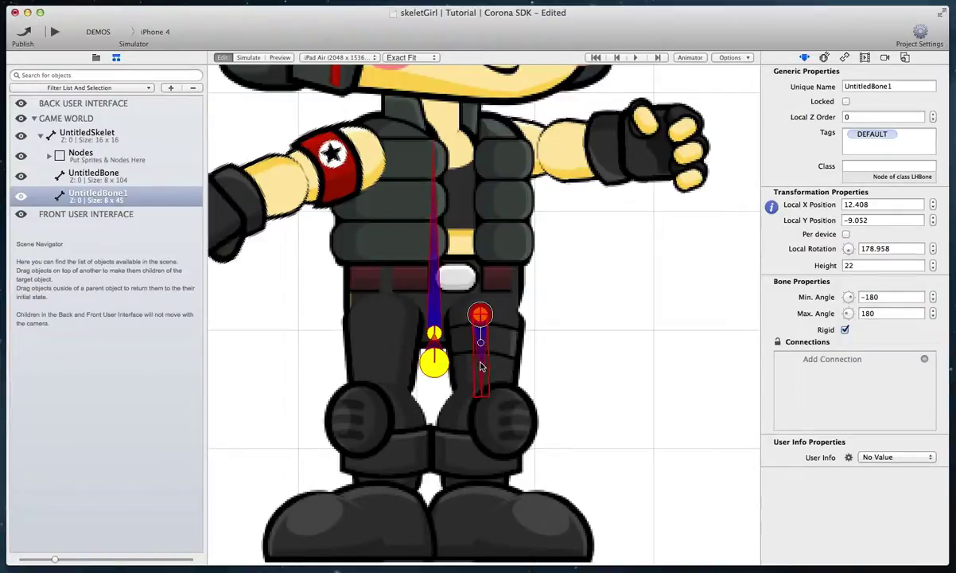
pyautogui.click(557, 342)
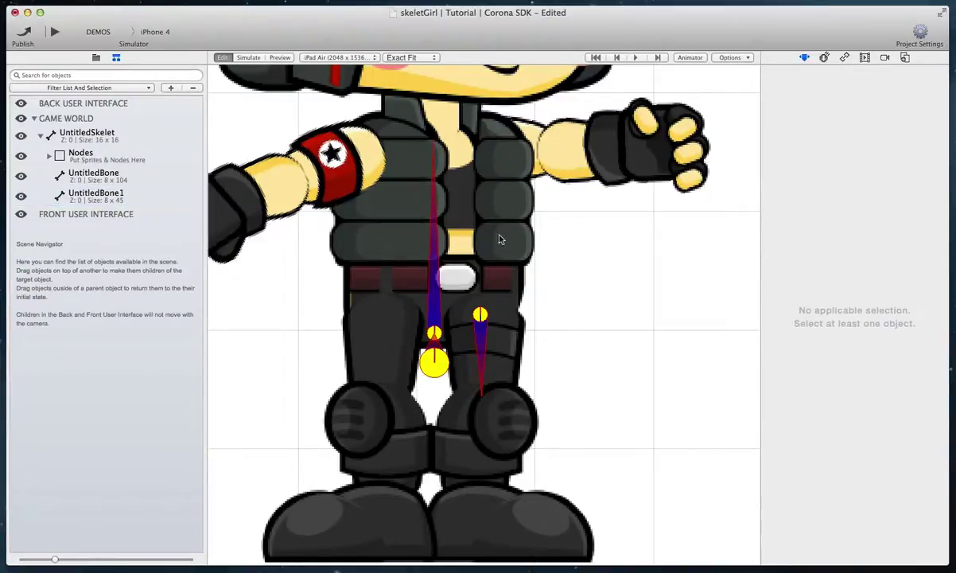
pyautogui.click(482, 340)
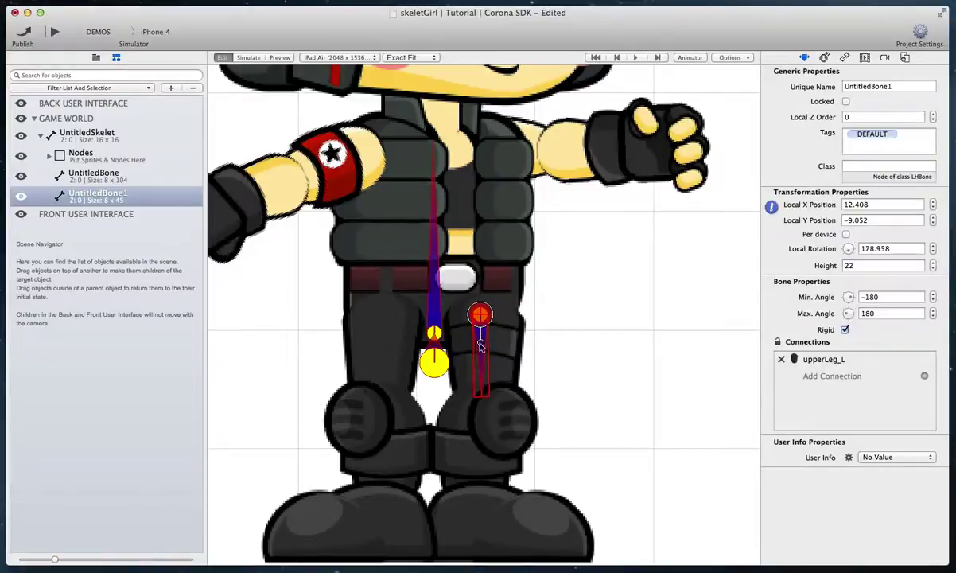
pyautogui.moveTo(481, 349)
pyautogui.mouseDown()
pyautogui.moveTo(555, 350)
pyautogui.moveTo(485, 373)
pyautogui.moveTo(484, 365)
pyautogui.mouseUp()
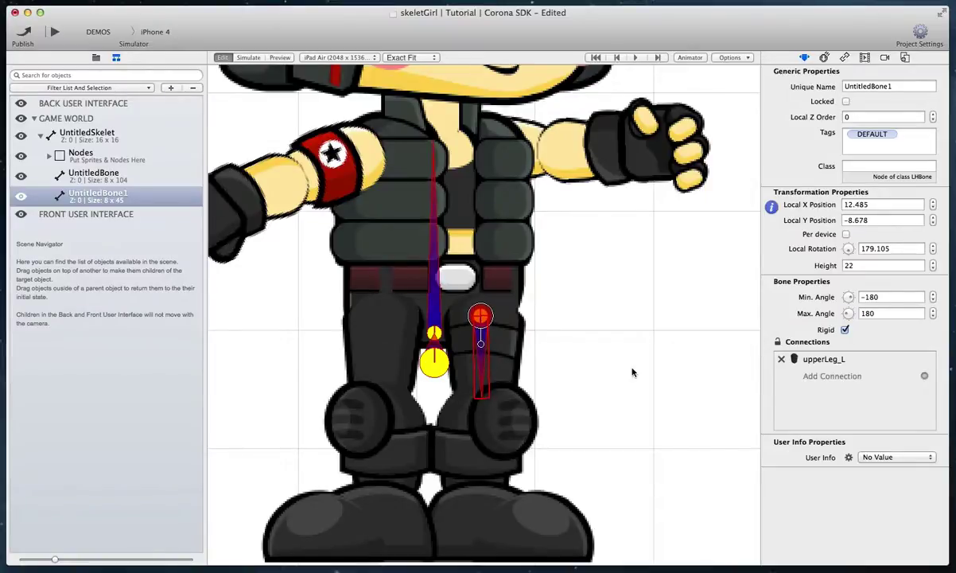
# Step: Lock the connections, test the upperLeg_L bone by rotating it, and unlock the connections again
pyautogui.click(777, 342)
pyautogui.moveTo(485, 344); pyautogui.dragTo(482, 370)
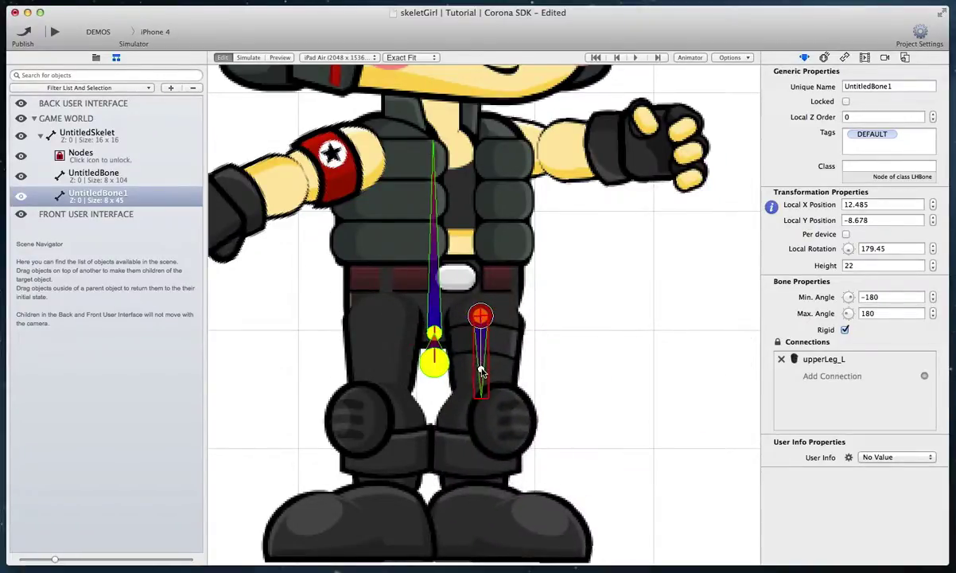
pyautogui.click(543, 350)
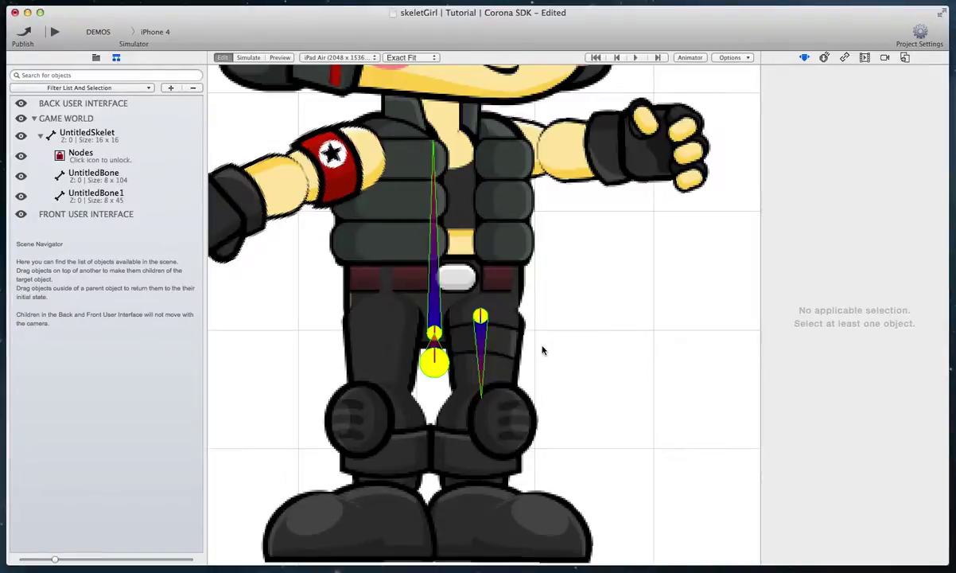
pyautogui.click(479, 348)
pyautogui.click(777, 342)
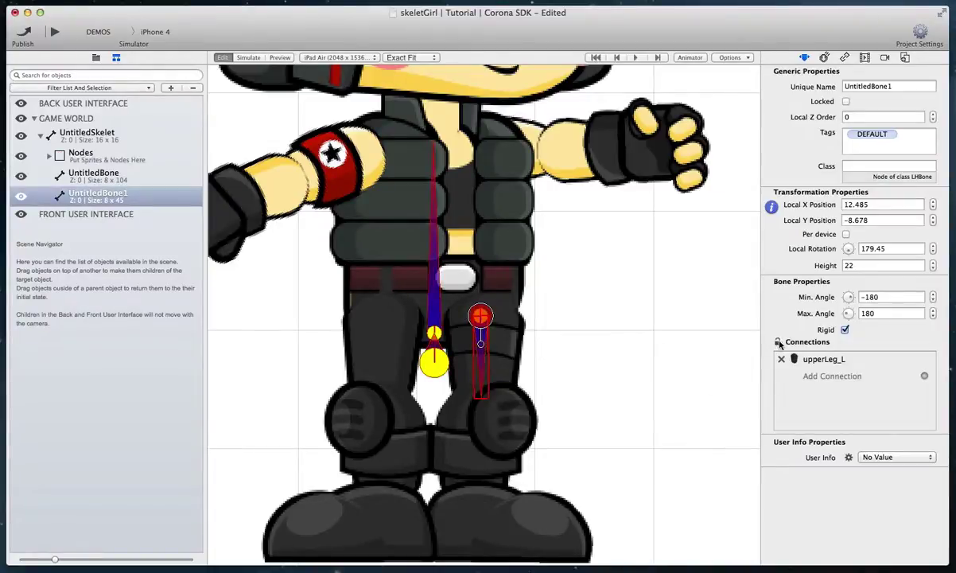
# Step: Chain a lower-leg bone and a foot bone from the left knee to the toes and assign them to their sprites
pyautogui.scroll(-2, 509, 282)
pyautogui.moveTo(481, 350); pyautogui.dragTo(537, 483)
pyautogui.click(515, 462)
pyautogui.click(559, 492)
# Step: Draw a bone about 22 high for the right thigh, assign it to upperLeg_R and place it at about X -14.8, Y -9.1
pyautogui.moveTo(434, 285); pyautogui.dragTo(388, 347)
pyautogui.click(405, 356)
pyautogui.moveTo(406, 322); pyautogui.dragTo(382, 310)
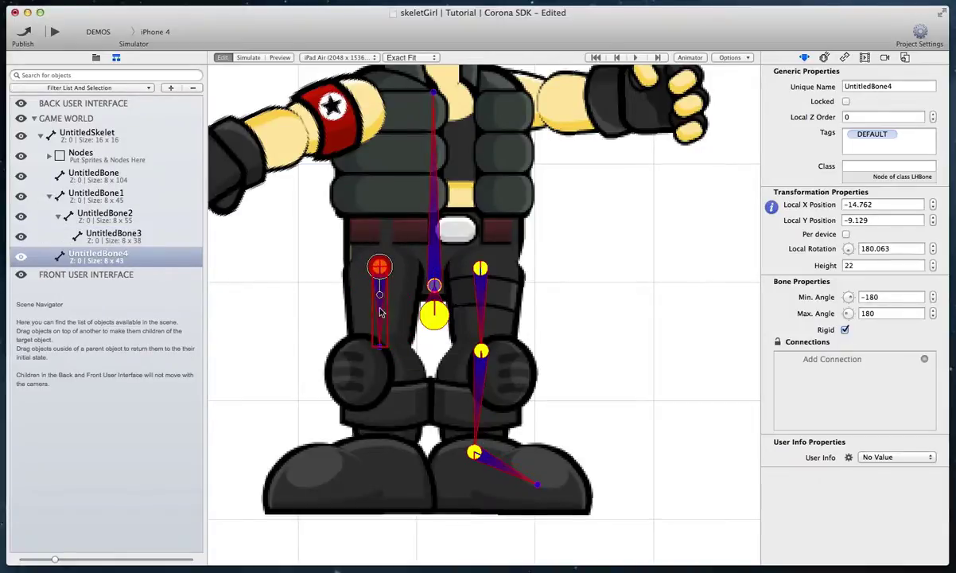
# Step: Chain a lower-leg bone and a foot bone from the right knee to the toes and assign them to their sprites
pyautogui.moveTo(381, 346); pyautogui.dragTo(330, 479)
pyautogui.click(432, 461)
pyautogui.click(368, 487)
# Step: Draw a bone from the body bone's tip, assign it to upperArm_L and move it to the shoulder at about X 12.1, Y -24.8
pyautogui.scroll(5, 434, 318)
pyautogui.moveTo(434, 220); pyautogui.dragTo(542, 229)
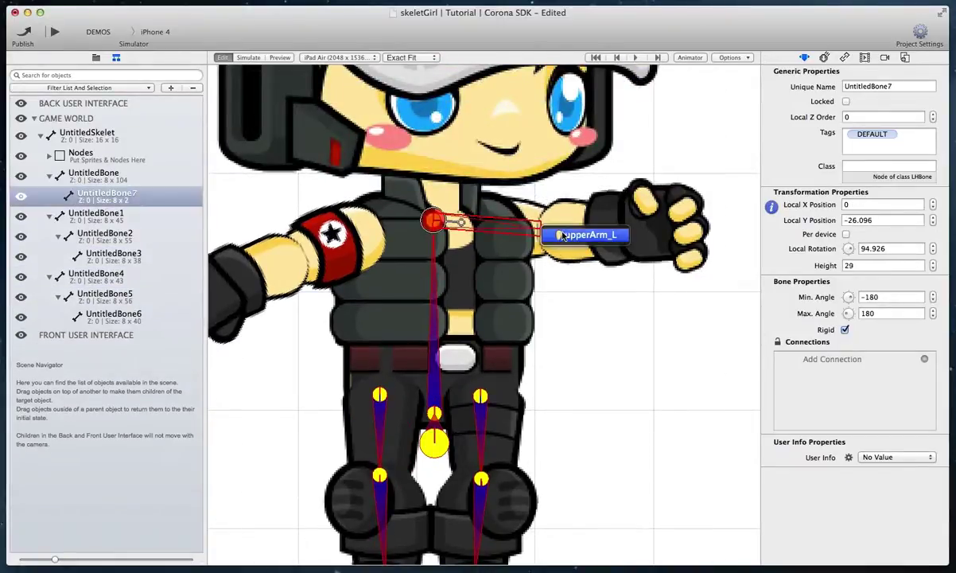
pyautogui.click(555, 232)
pyautogui.moveTo(484, 225); pyautogui.dragTo(528, 229)
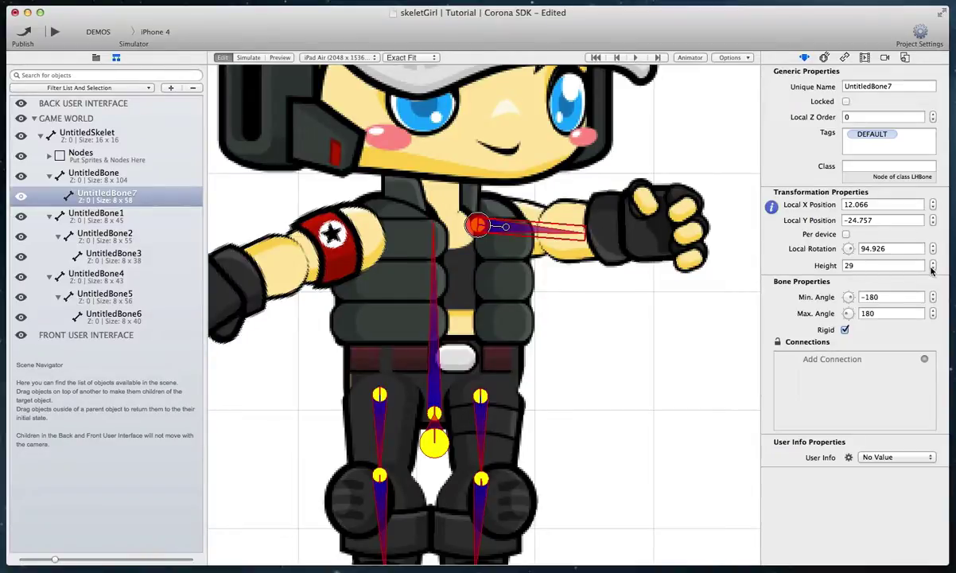
# Step: Set the upperArm_L bone's height to 18 and chain bones for lowerArm_L and hand_L from its end
pyautogui.click(933, 269)
pyautogui.click(932, 269)
pyautogui.click(932, 269)
pyautogui.click(932, 269)
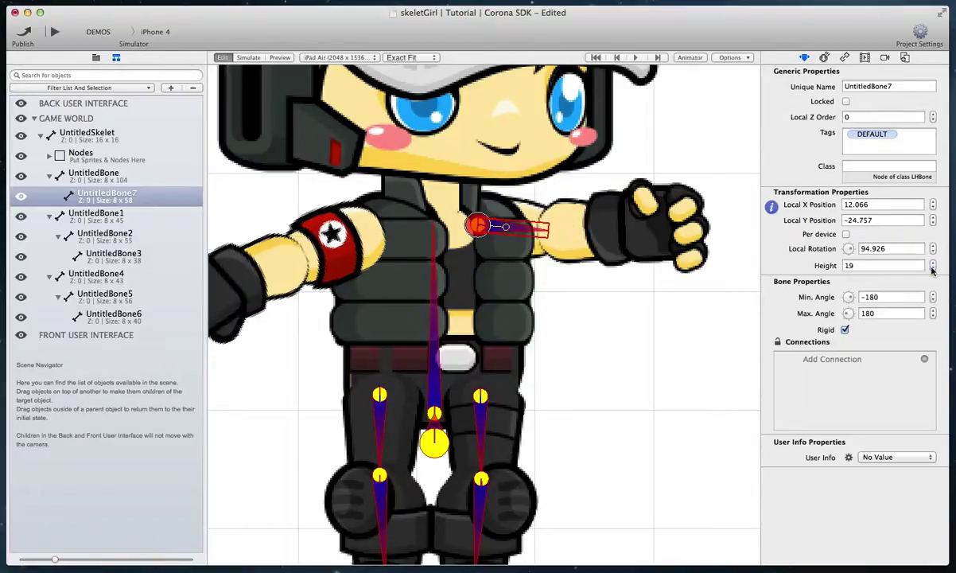
pyautogui.click(932, 269)
pyautogui.moveTo(545, 230); pyautogui.dragTo(667, 226)
pyautogui.click(402, 191)
# Step: Draw a bone for upperArm_R from the body bone's tip, place it at about X -19.5, Y -23.7, set height 20 and connect the sprite
pyautogui.moveTo(434, 219); pyautogui.dragTo(344, 245)
pyautogui.moveTo(404, 228); pyautogui.dragTo(331, 237)
pyautogui.click(933, 269)
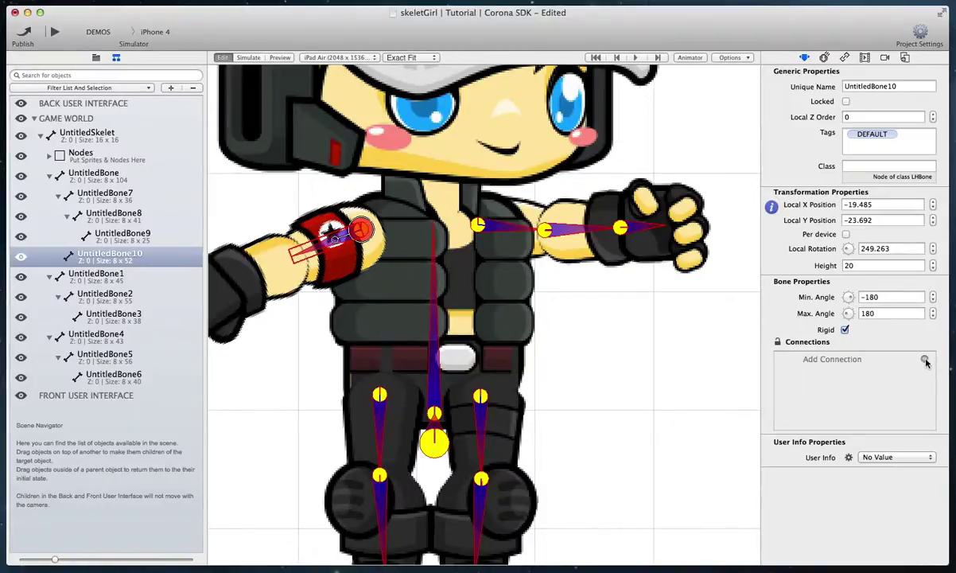
pyautogui.moveTo(925, 361); pyautogui.dragTo(246, 283)
# Step: Chain bones for lowerArm_R and hand_R along the forearm and hand, assigning each to its sprite
pyautogui.hscroll(-2, 378, 262)
pyautogui.hscroll(-4, 246, 283)
pyautogui.moveTo(309, 284); pyautogui.dragTo(275, 300)
# Step: Draw a head bone about 20 high upward from the neck and assign it to HeadNormal
pyautogui.scroll(5, 275, 299)
pyautogui.moveTo(459, 301); pyautogui.dragTo(442, 252)
# Step: Test the rig with the connections locked by rotating the head bone and the left arm's bones
pyautogui.scroll(-5, 479, 239)
pyautogui.moveTo(462, 186)
pyautogui.mouseDown()
pyautogui.moveTo(413, 205)
pyautogui.moveTo(460, 186)
pyautogui.mouseUp()
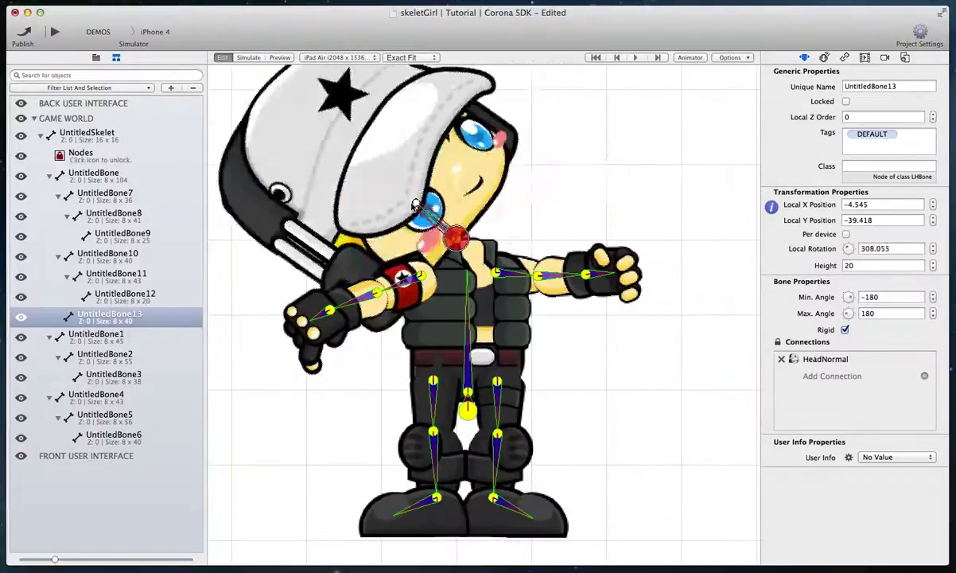
pyautogui.moveTo(536, 276)
pyautogui.mouseDown()
pyautogui.moveTo(528, 297)
pyautogui.moveTo(537, 275)
pyautogui.mouseUp()
pyautogui.moveTo(584, 274)
pyautogui.mouseDown()
pyautogui.moveTo(573, 245)
pyautogui.moveTo(586, 273)
pyautogui.mouseUp()
pyautogui.moveTo(611, 272); pyautogui.dragTo(613, 272)
# Step: Limit the HeadNormal bone to a minimum angle of -10 and a maximum angle of 40
pyautogui.scroll(5, 450, 213)
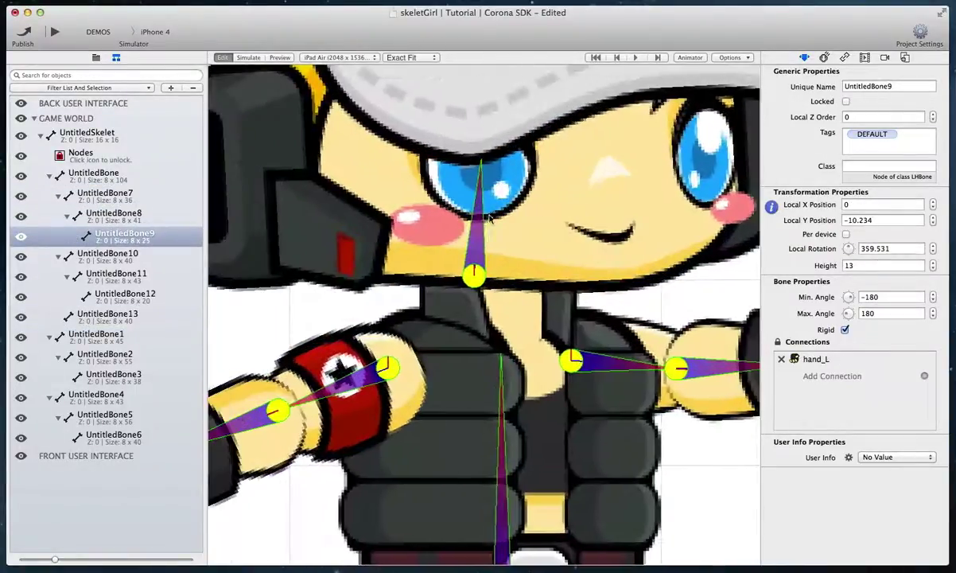
pyautogui.click(479, 228)
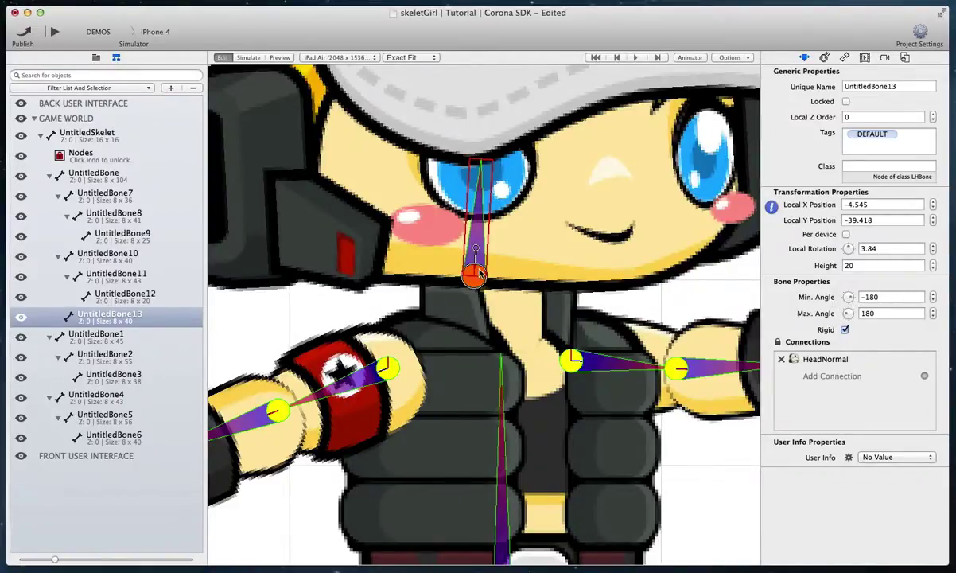
pyautogui.scroll(5, 479, 273)
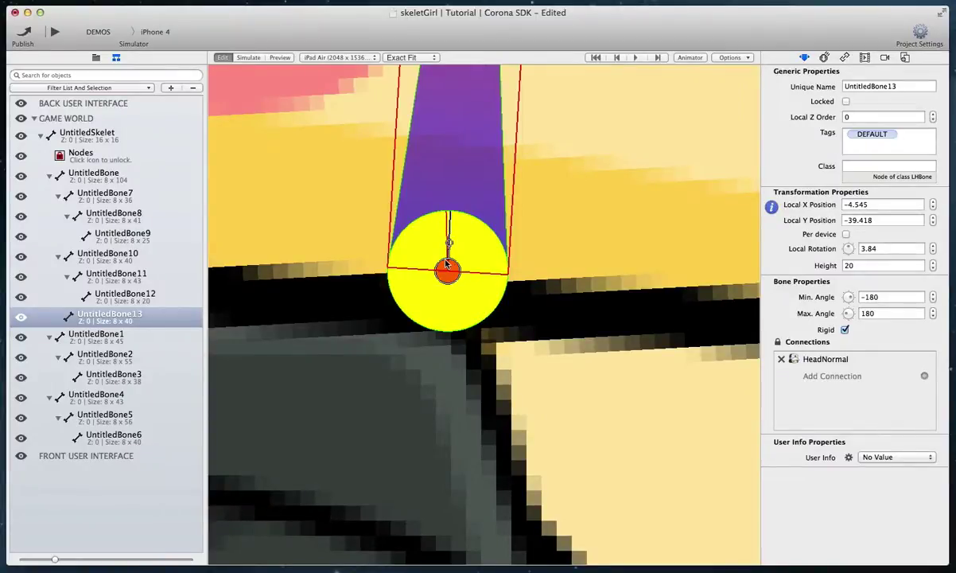
pyautogui.scroll(-4, 447, 266)
pyautogui.click(867, 297)
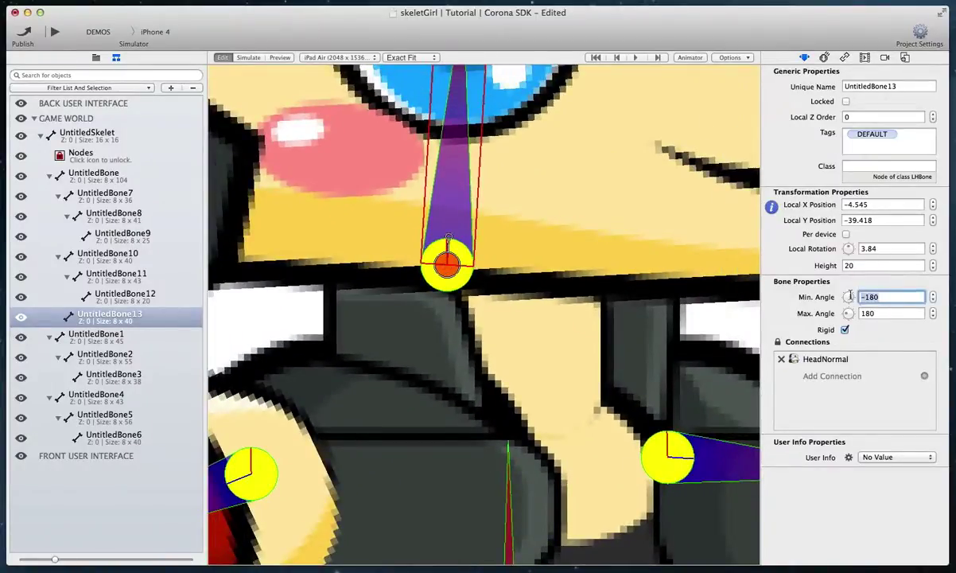
pyautogui.write('-10')
pyautogui.press('Tab')
pyautogui.press('Return')
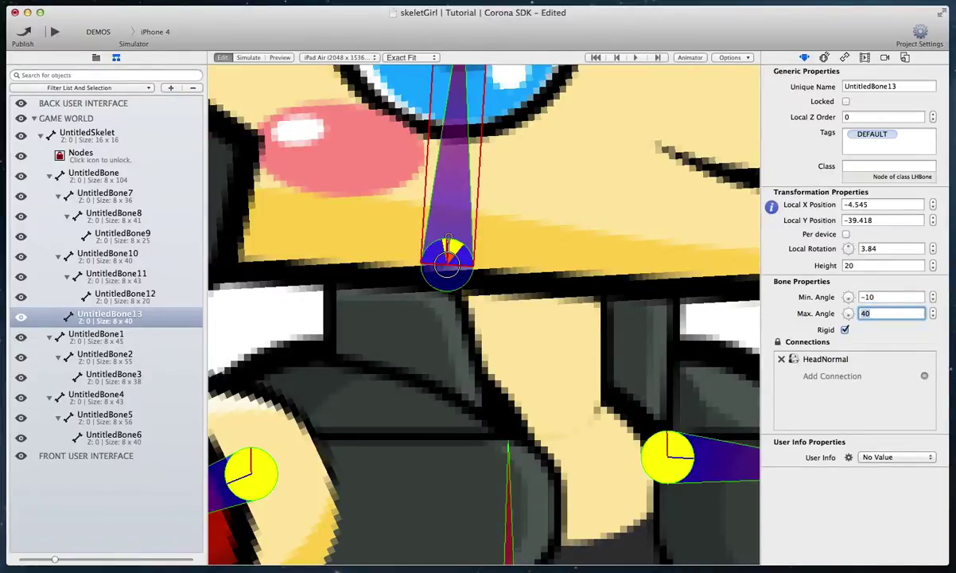
# Step: Test-rotate the head bone and lower the head to about X -4.6, Y -37.9, with Rigid switched off meanwhile
pyautogui.scroll(-5, 500, 248)
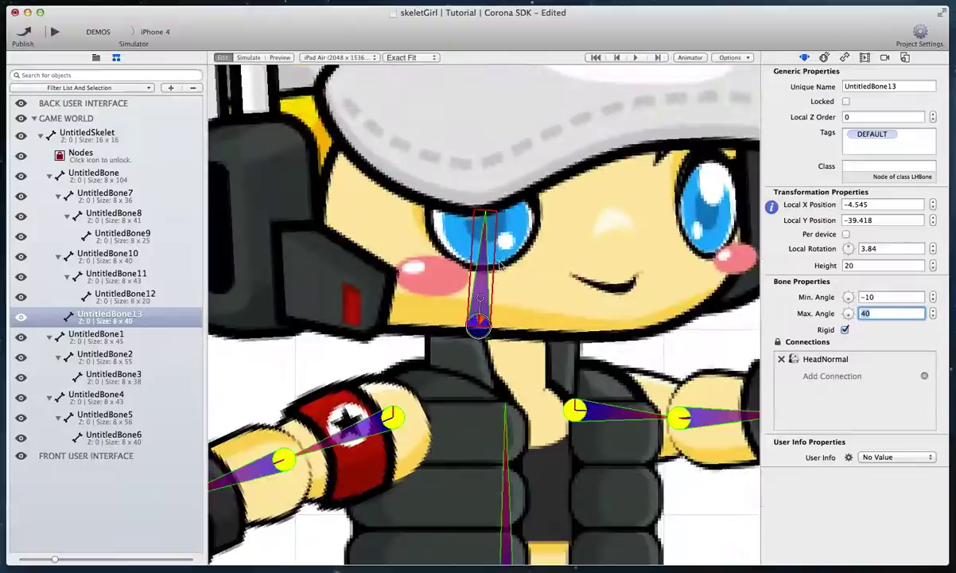
pyautogui.moveTo(481, 299); pyautogui.dragTo(585, 310)
pyautogui.click(846, 329)
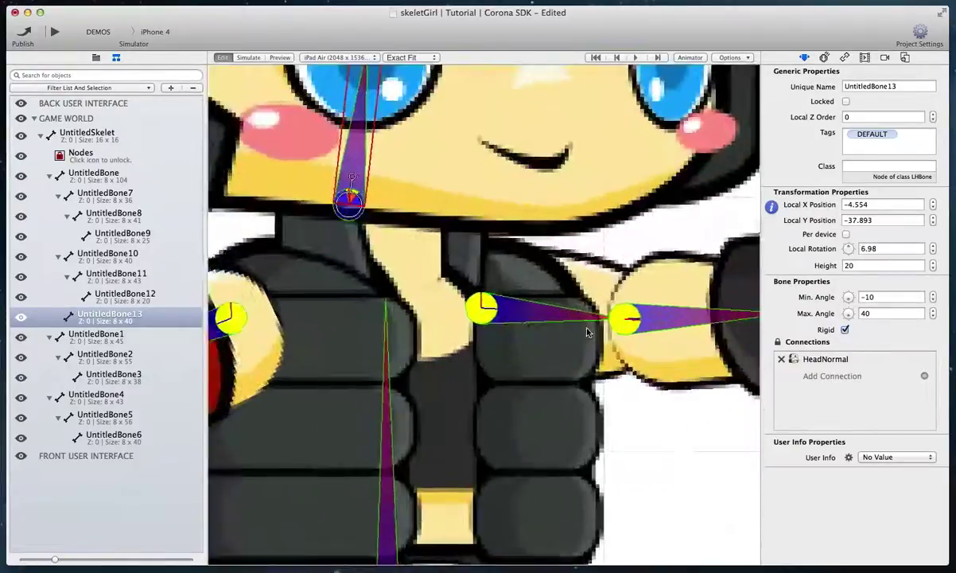
# Step: Limit the upperArm_L bone to a minimum angle of 30 and a maximum angle of 240
pyautogui.scroll(3, 587, 327)
pyautogui.click(372, 302)
pyautogui.doubleClick(899, 297)
pyautogui.write('30')
pyautogui.press('Tab')
pyautogui.write('240')
pyautogui.press('Return')
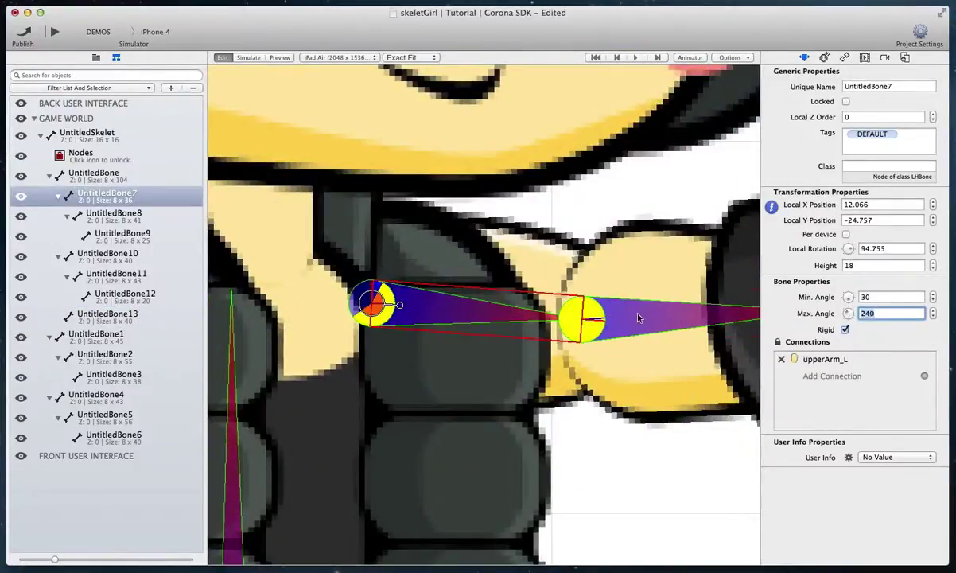
# Step: Limit the lowerArm_L bone to a minimum angle of 0 and a maximum of 140, and test its rotation
pyautogui.click(638, 314)
pyautogui.scroll(4, 652, 327)
pyautogui.moveTo(880, 297); pyautogui.dragTo(843, 297)
pyautogui.write('0')
pyautogui.press('Tab')
pyautogui.write('140')
pyautogui.scroll(-5, 493, 299)
pyautogui.moveTo(513, 302); pyautogui.dragTo(559, 311)
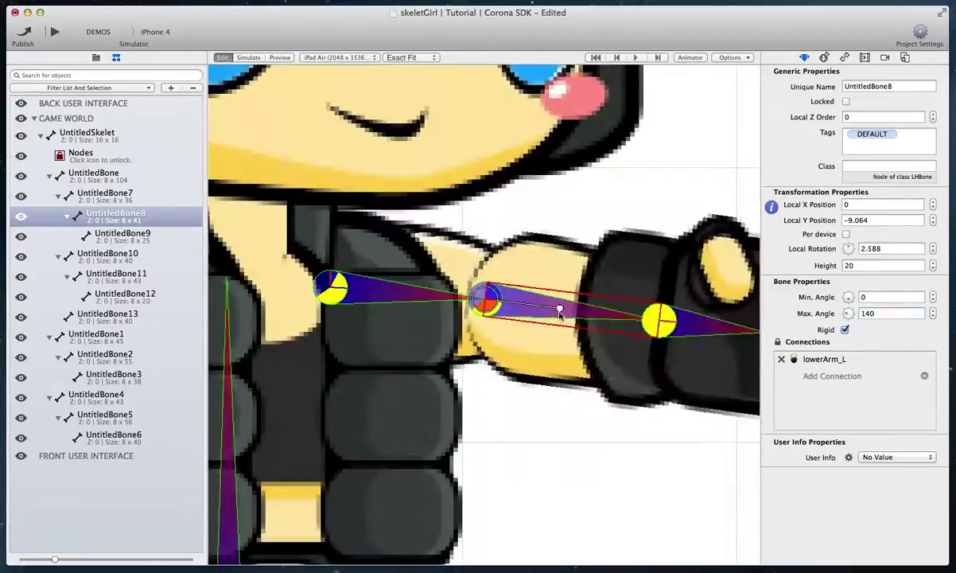
# Step: Try a minimum angle of 70 and a maximum of 240 on the hand_L bone and test its rotation
pyautogui.click(659, 320)
pyautogui.scroll(5, 659, 321)
pyautogui.click(891, 297)
pyautogui.write('70')
pyautogui.press('Tab')
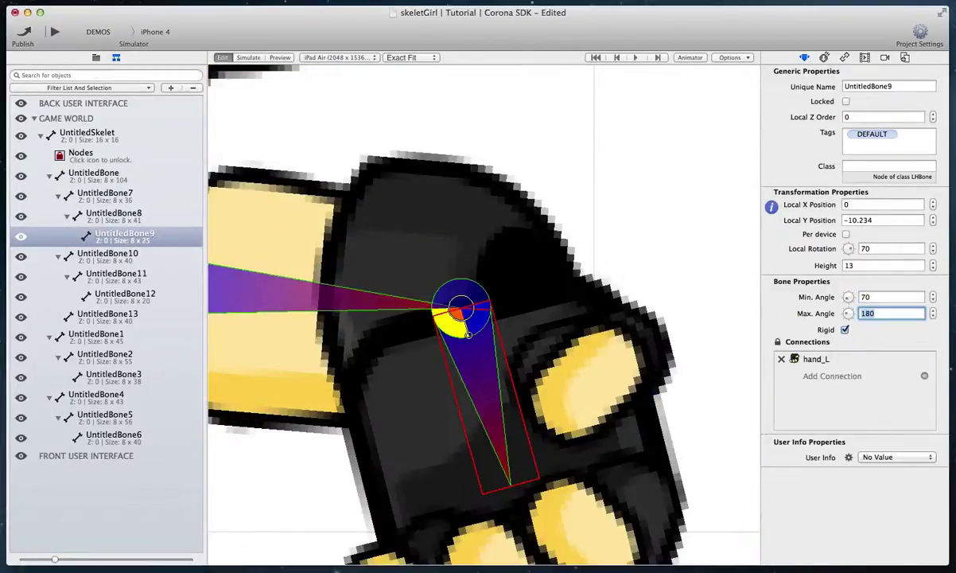
pyautogui.scroll(-5, 495, 294)
pyautogui.moveTo(492, 329)
pyautogui.mouseDown()
pyautogui.moveTo(429, 316)
pyautogui.moveTo(501, 322)
pyautogui.mouseUp()
# Step: Limit the hand_L bone to a minimum angle of -70 and a maximum angle of 60
pyautogui.moveTo(877, 296); pyautogui.dragTo(847, 296)
pyautogui.write('-70')
pyautogui.press('Tab')
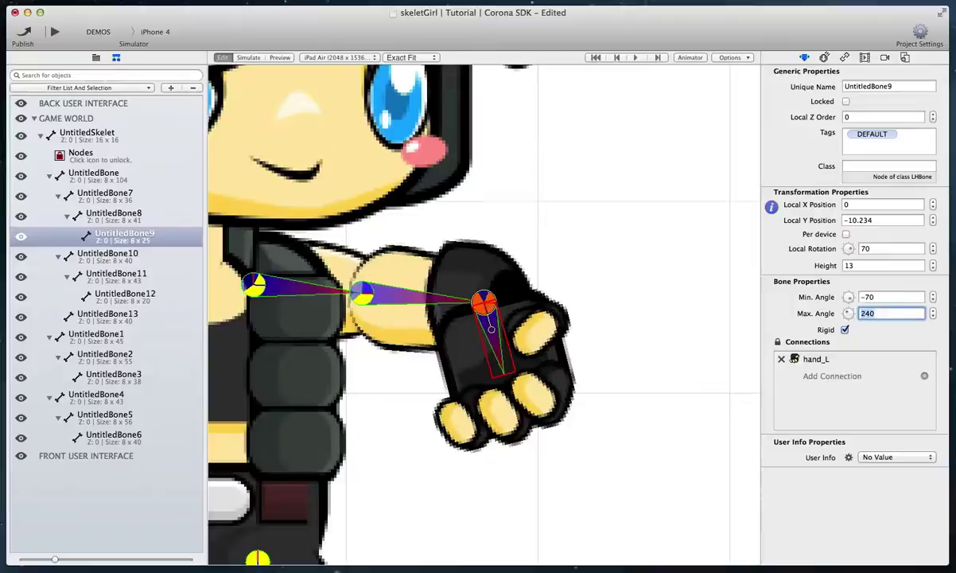
pyautogui.write('60')
pyautogui.press('Return')
# Step: Straighten the left hand and, with the connections unlocked meanwhile, shift the hand_L bone to about Y -14.3
pyautogui.moveTo(497, 329); pyautogui.dragTo(619, 304)
pyautogui.scroll(5, 510, 327)
pyautogui.click(777, 342)
pyautogui.scroll(-5, 619, 304)
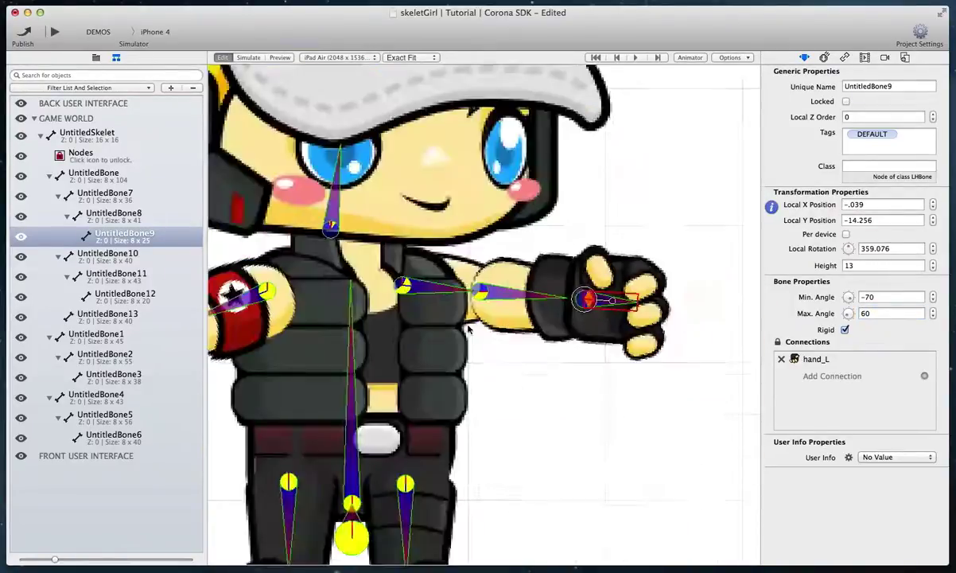
# Step: Set the upperArm_R bone's minimum angle to 340 and its maximum angle to 20
pyautogui.scroll(5, 243, 282)
pyautogui.click(429, 302)
pyautogui.scroll(2, 492, 291)
pyautogui.moveTo(881, 296); pyautogui.dragTo(817, 296)
pyautogui.write('340')
pyautogui.press('Tab')
pyautogui.write('20')
pyautogui.scroll(-5, 462, 334)
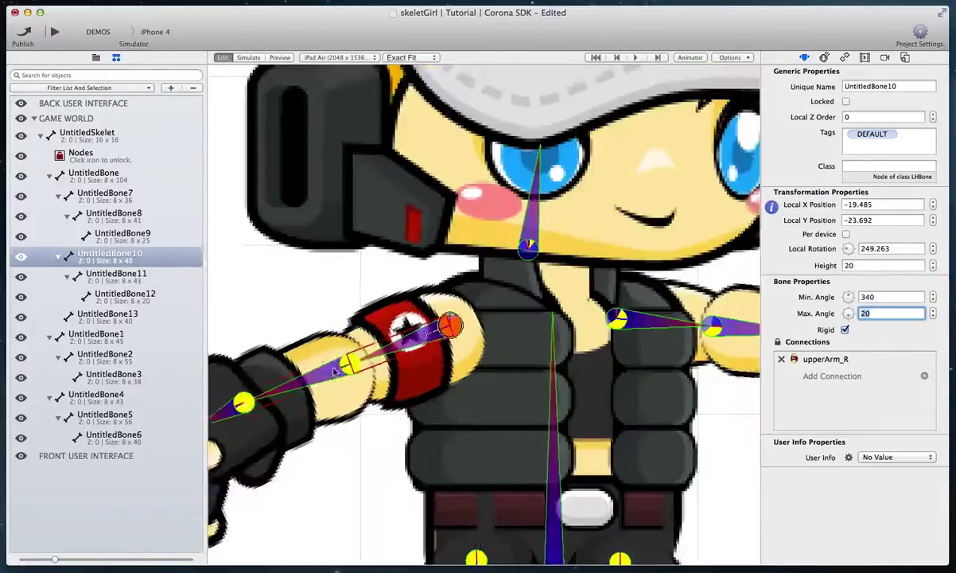
# Step: Set the lowerArm_R bone's minimum angle to 0 and its maximum angle to -140
pyautogui.click(314, 382)
pyautogui.scroll(5, 310, 387)
pyautogui.click(884, 297)
pyautogui.press('Tab')
pyautogui.scroll(-5, 341, 352)
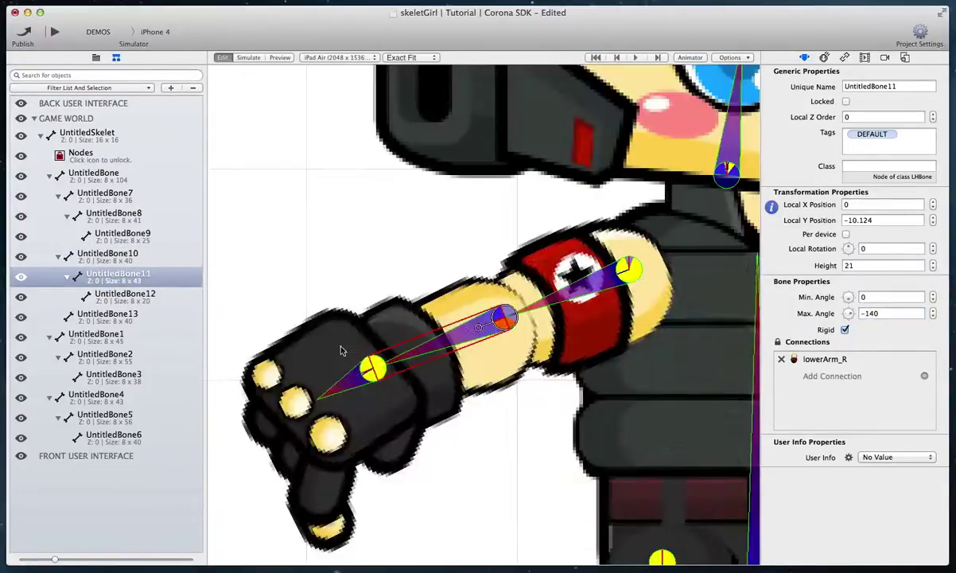
# Step: Limit the hand_R bone to a minimum angle of -90 and a maximum of 90, and test its rotation
pyautogui.click(341, 353)
pyautogui.scroll(5, 428, 394)
pyautogui.moveTo(881, 296); pyautogui.dragTo(856, 297)
pyautogui.write('-90')
pyautogui.press('Tab')
pyautogui.write('90')
pyautogui.scroll(-5, 367, 378)
pyautogui.moveTo(354, 378); pyautogui.dragTo(335, 405)
pyautogui.scroll(-3, 456, 414)
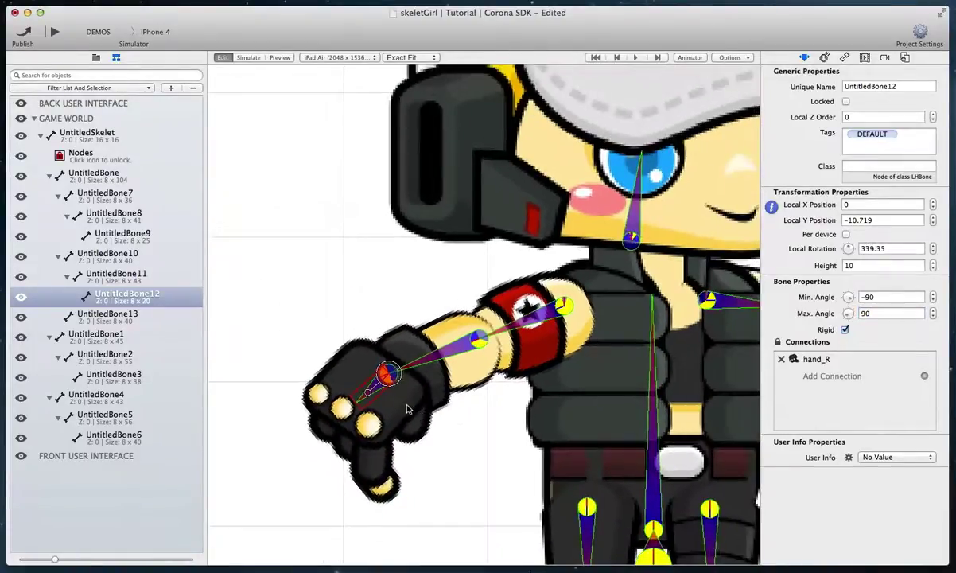
# Step: Refit the hand_R bone with the connections unlocked, relock them, and with Rigid off meanwhile place it at about X 0.1, Y -10.6
pyautogui.scroll(5, 404, 403)
pyautogui.scroll(2, 402, 405)
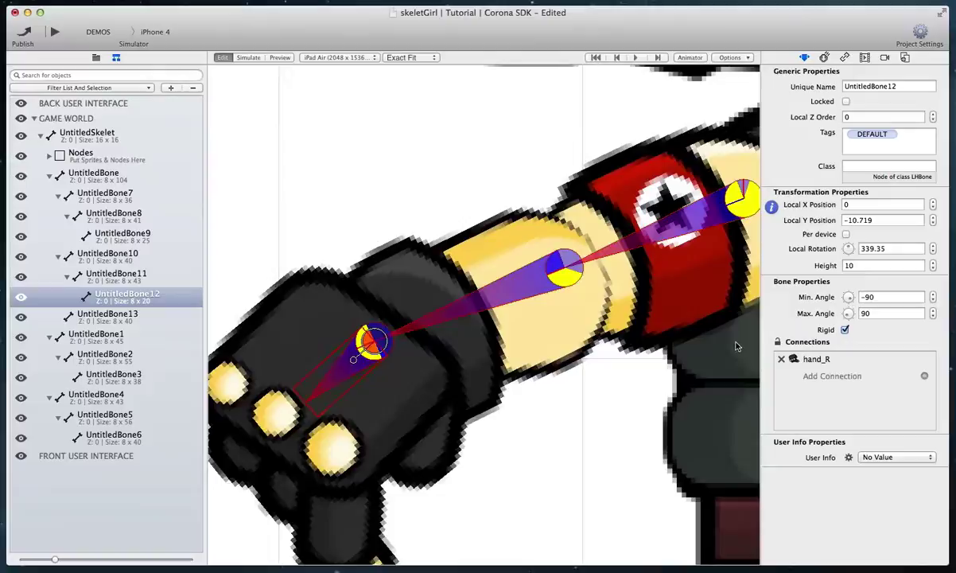
pyautogui.moveTo(347, 372); pyautogui.dragTo(280, 374)
pyautogui.click(777, 342)
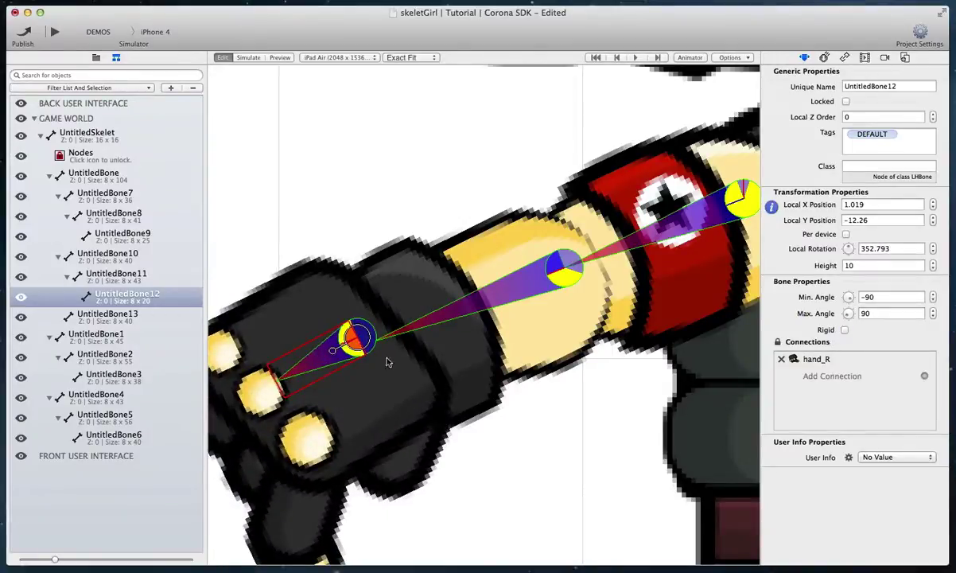
pyautogui.moveTo(333, 354); pyautogui.dragTo(343, 371)
pyautogui.click(844, 331)
# Step: Limit the upperLeg_L bone to a minimum angle of -70 and a maximum angle of 110
pyautogui.scroll(-3, 494, 330)
pyautogui.scroll(-3, 690, 357)
pyautogui.scroll(5, 636, 425)
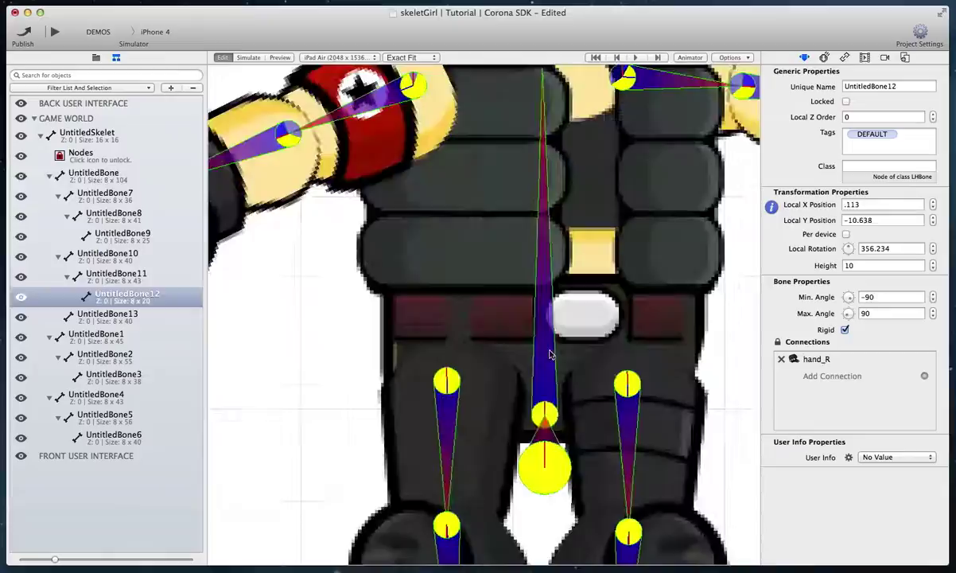
pyautogui.click(637, 425)
pyautogui.scroll(-4, 636, 425)
pyautogui.doubleClick(890, 297)
pyautogui.write('-70')
pyautogui.press('Tab')
pyautogui.write('110')
# Step: Set the left lower-leg bone's minimum angle to 0 and the upperLeg_R bone's angle limits to -70 and 110
pyautogui.click(531, 406)
pyautogui.doubleClick(890, 297)
pyautogui.write('0')
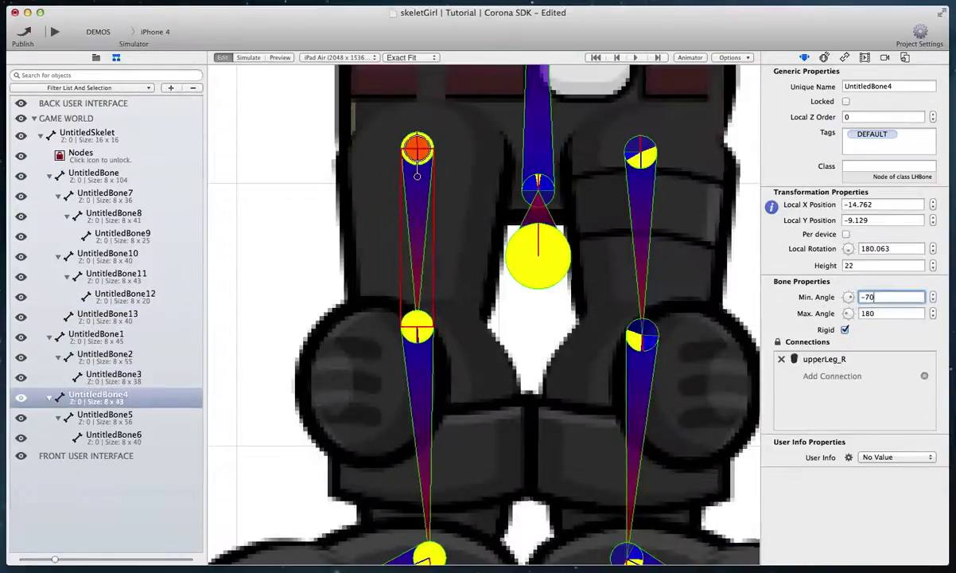
pyautogui.press('Tab')
pyautogui.write('110')
# Step: Set the right lower-leg bone's minimum angle to 0 and its maximum angle to -110
pyautogui.click(421, 342)
pyautogui.doubleClick(891, 297)
pyautogui.write('0')
pyautogui.press('Tab')
pyautogui.write('-110')
pyautogui.scroll(-4, 454, 367)
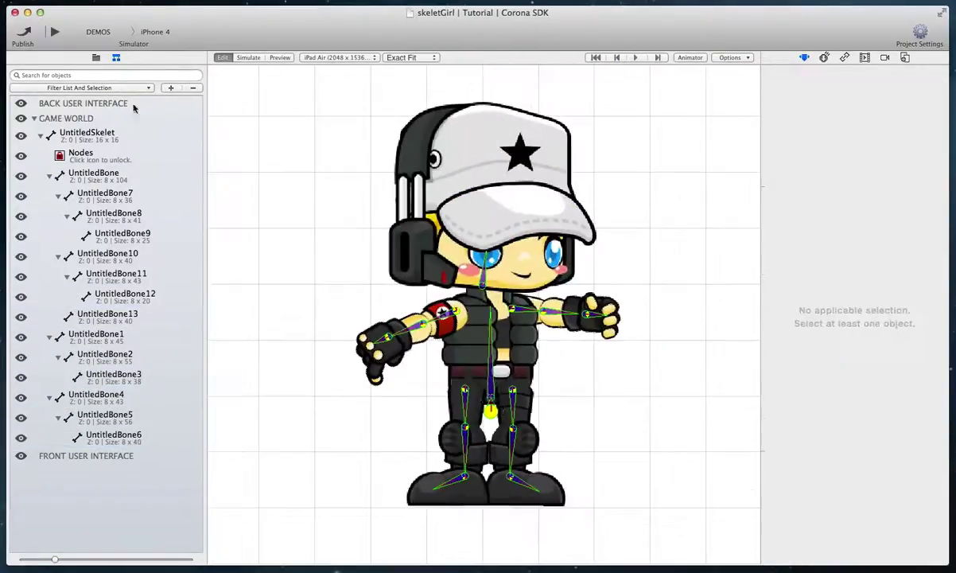
# Step: Rename the skeletal structure as girlSoldier
pyautogui.doubleClick(79, 132)
pyautogui.write('girlSoldier')
pyautogui.press('Return')
# Step: Rename the body bone as spine and the left arm bones below it as upper_arm_l, lower_arm_l and hand_l
pyautogui.doubleClick(80, 172)
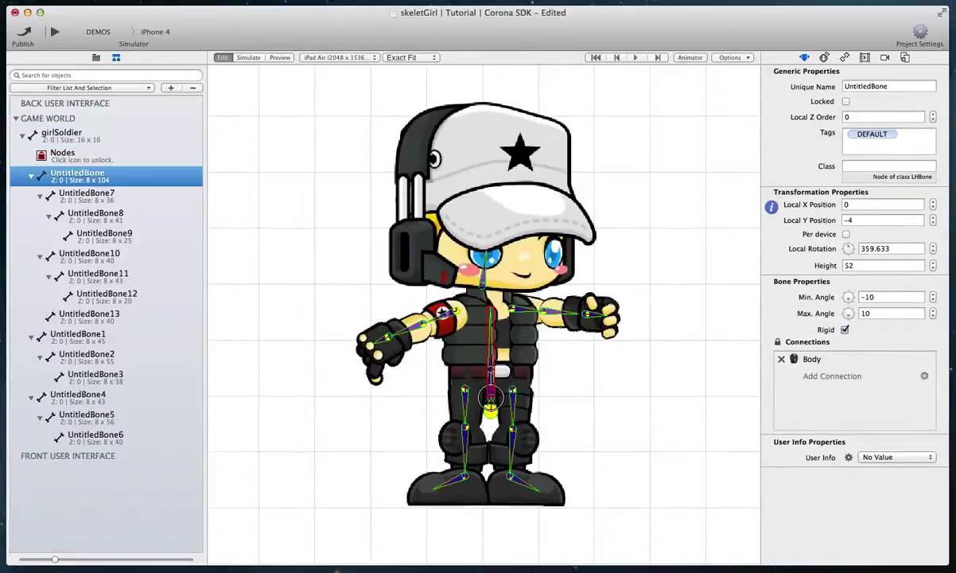
pyautogui.write('spine')
pyautogui.press('Return')
pyautogui.click(88, 193)
pyautogui.doubleClick(88, 193)
pyautogui.write('upper_arm_l')
pyautogui.press('Tab')
pyautogui.write('lower_arm_l')
pyautogui.press('Tab')
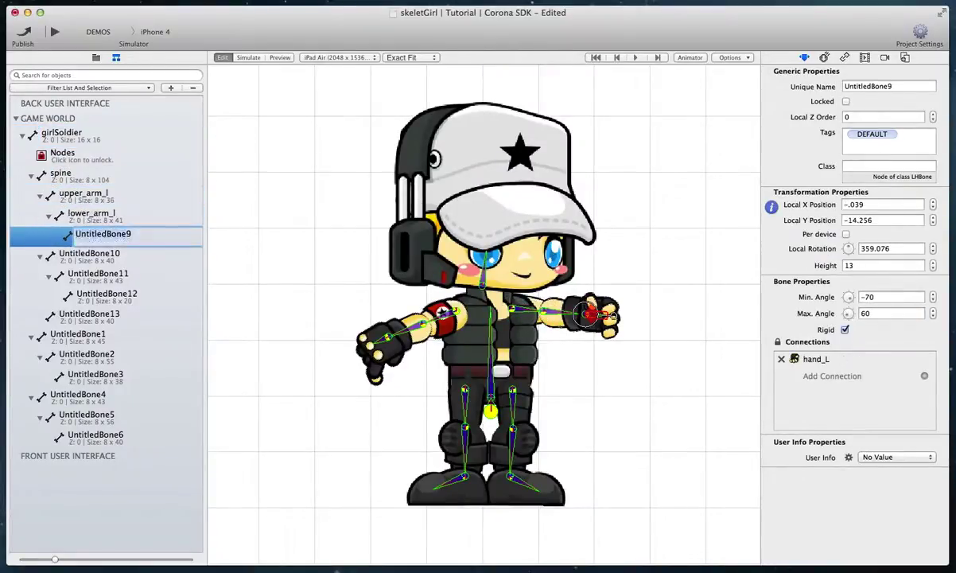
pyautogui.write('hand_l')
pyautogui.press('Tab')
# Step: Rename the right arm bones as upper_arm_r, lower_arm_r and hand_r, and the head bone as head
pyautogui.write('upper_arm_r')
pyautogui.press('Tab')
pyautogui.write('lower_arm_r')
pyautogui.press('Tab')
pyautogui.write('hand_r')
pyautogui.press('Tab')
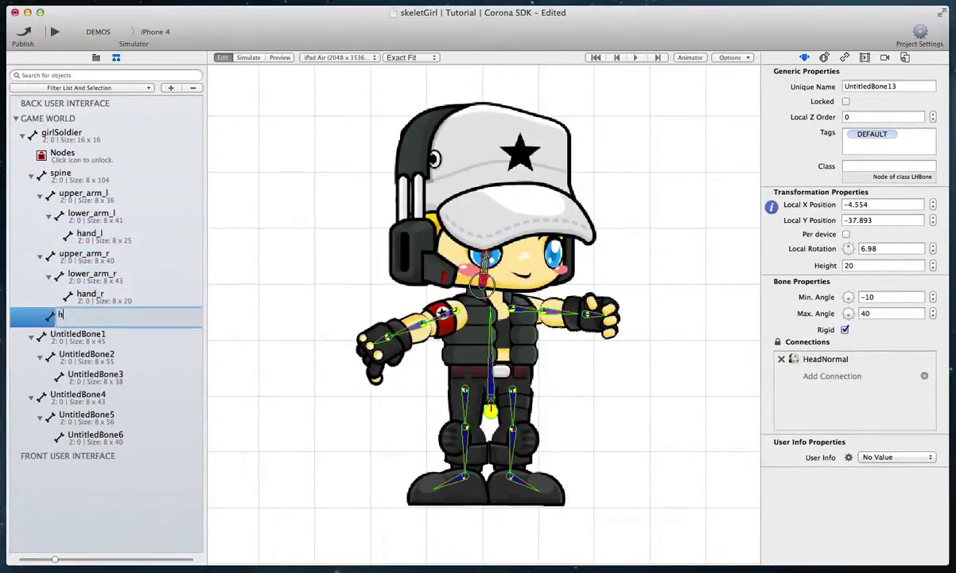
pyautogui.write('head')
pyautogui.press('Tab')
# Step: Rename the three left leg bones as upper_leg_l, lower_leg_l and foot_l
pyautogui.write('upper_leg_l')
pyautogui.press('Tab')
pyautogui.write('lower_leg_l')
pyautogui.press('Tab')
pyautogui.write('foot_l')
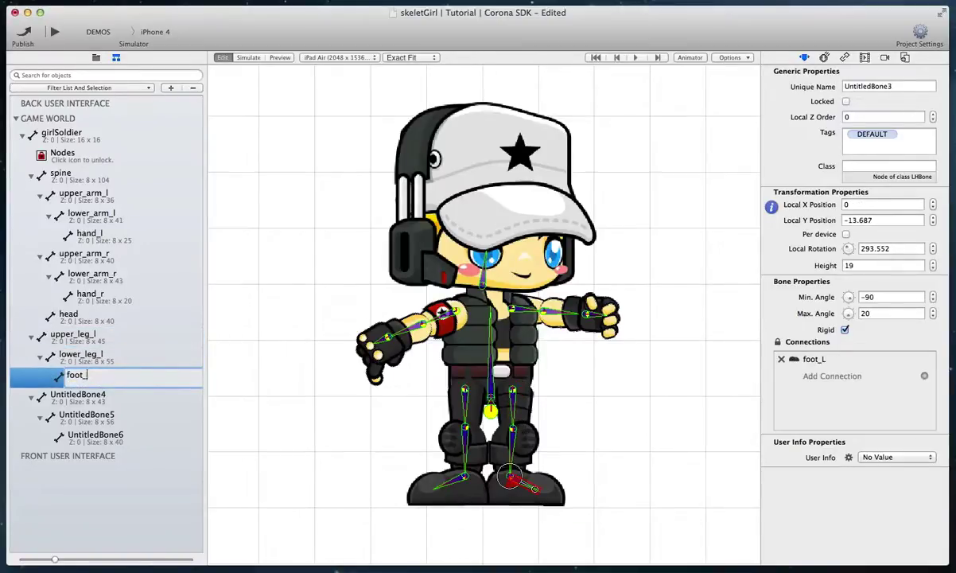
pyautogui.press('Tab')
# Step: Rename the three right leg bones as upper_leg_r, lower_leg_r and foot_r
pyautogui.write('upper_leg_r')
pyautogui.press('Tab')
pyautogui.write('lower_leg_r')
pyautogui.press('Tab')
pyautogui.write('foot_r')
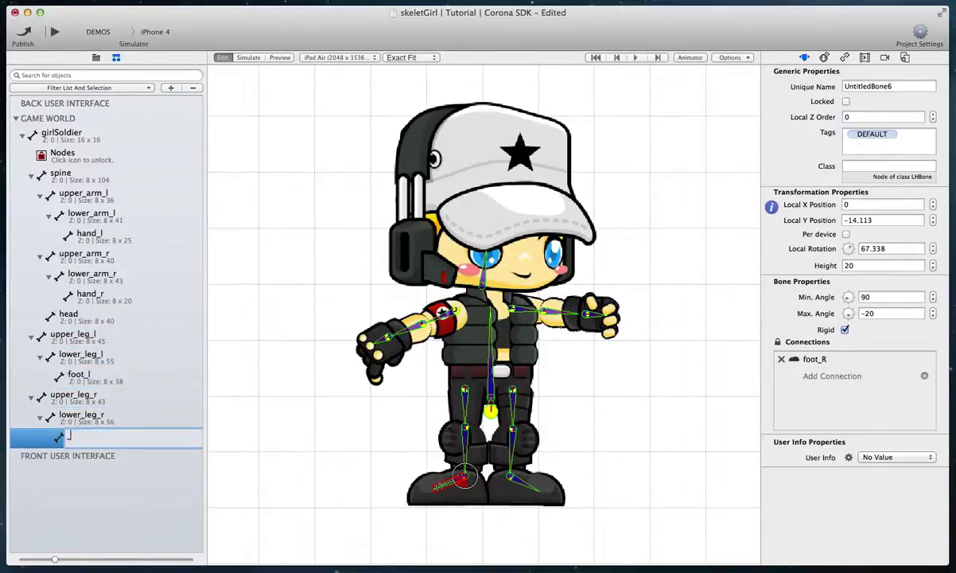
pyautogui.press('Return')
# Step: Collapse the spine and leg bone branches of the girlSoldier hierarchy and save the scene
pyautogui.click(31, 397)
pyautogui.click(31, 338)
pyautogui.click(40, 257)
pyautogui.click(39, 197)
pyautogui.click(31, 177)
pyautogui.press('super+s')
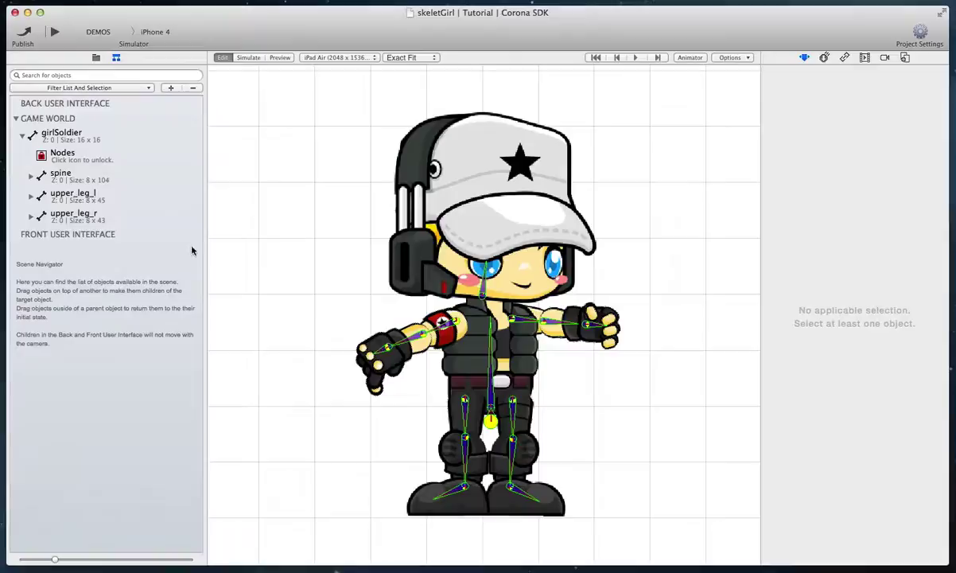
# Step: Add an animation named test with 0 repetitions to the girlSoldier skeleton and show its timeline
pyautogui.click(56, 138)
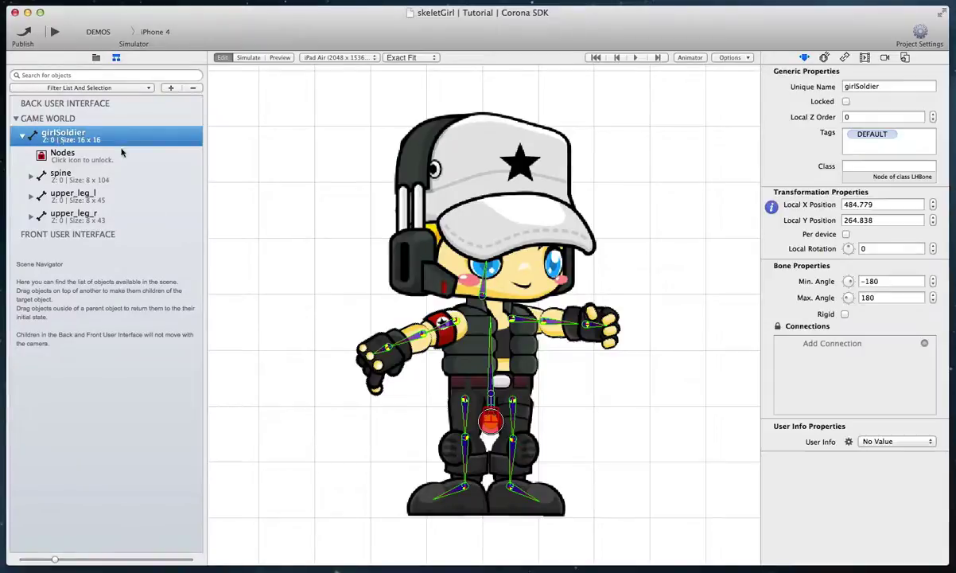
pyautogui.click(864, 58)
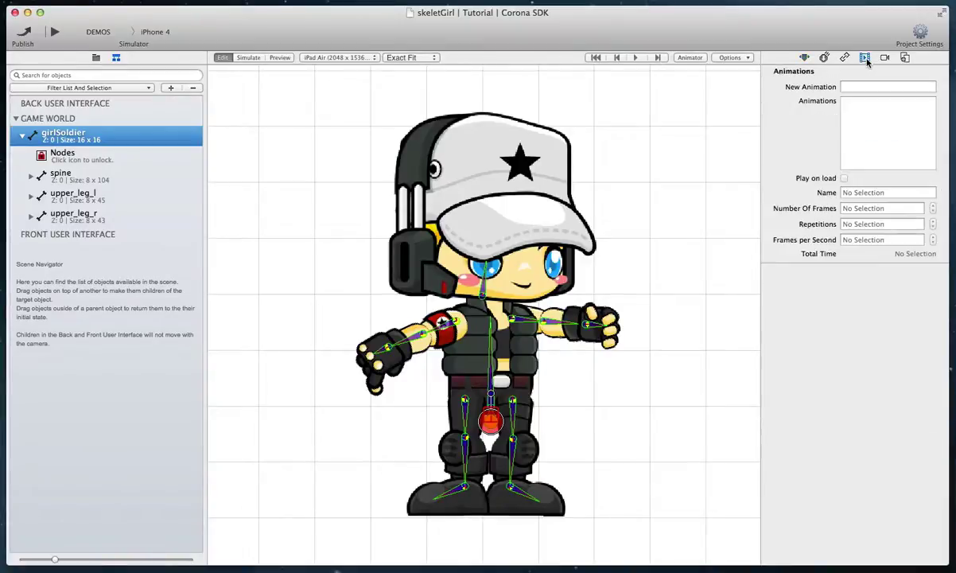
pyautogui.click(859, 86)
pyautogui.write('test')
pyautogui.press('Return')
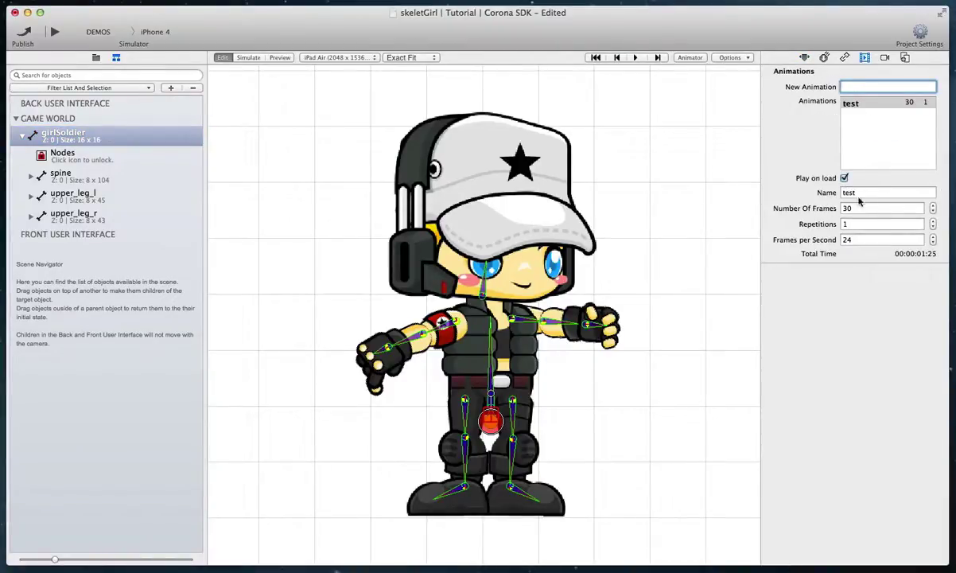
pyautogui.click(685, 59)
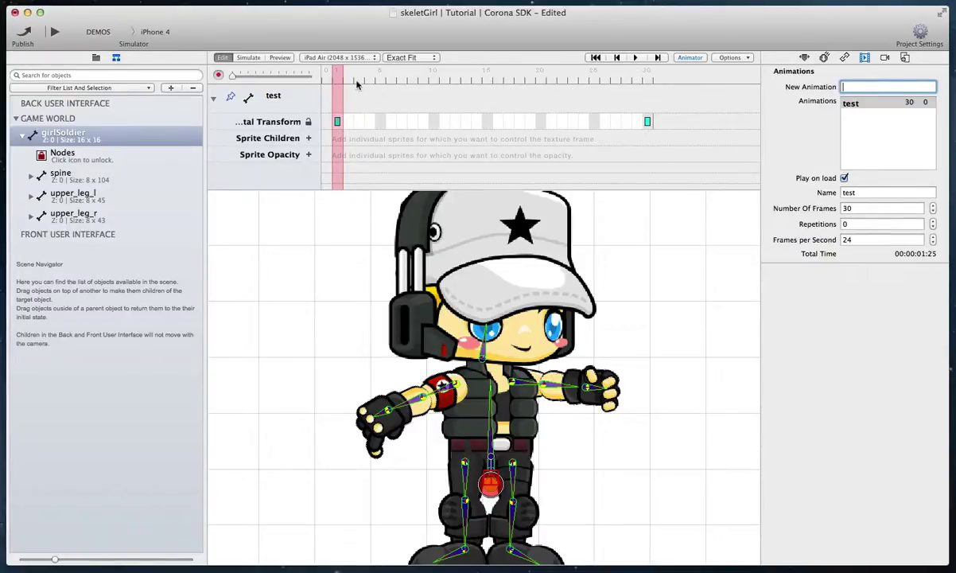
# Step: At frame 15, pose the upper body with the left elbow raised, the head tilted back and the right arm lowered with its hand turned inward
pyautogui.moveTo(338, 76); pyautogui.dragTo(488, 76)
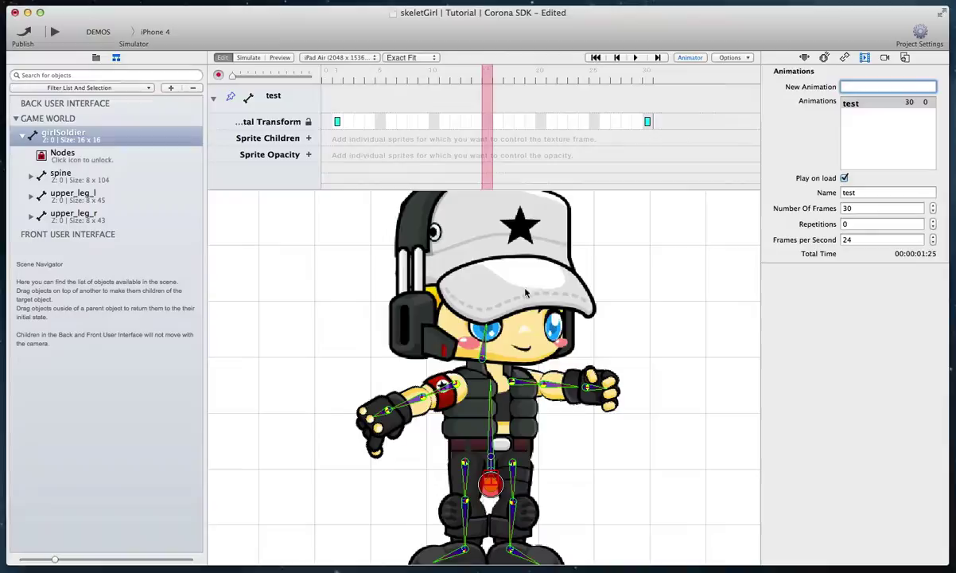
pyautogui.scroll(-4, 525, 293)
pyautogui.scroll(8, 525, 294)
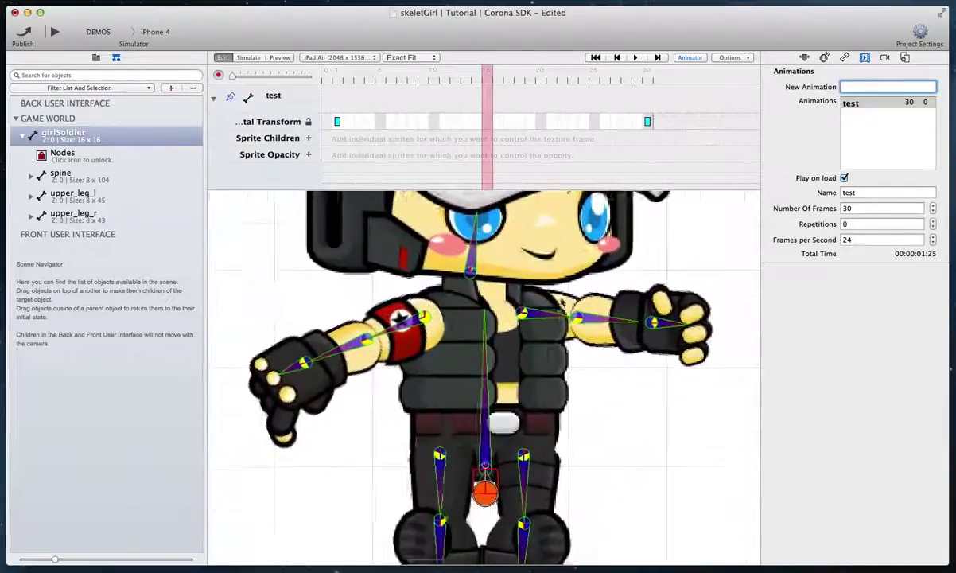
pyautogui.scroll(1, 562, 303)
pyautogui.click(547, 315)
pyautogui.moveTo(557, 314); pyautogui.dragTo(602, 310)
pyautogui.click(591, 291)
pyautogui.moveTo(662, 344); pyautogui.dragTo(650, 360)
pyautogui.moveTo(471, 236); pyautogui.dragTo(461, 237)
pyautogui.moveTo(392, 330); pyautogui.dragTo(404, 343)
pyautogui.moveTo(362, 406); pyautogui.dragTo(395, 405)
pyautogui.moveTo(418, 470); pyautogui.dragTo(447, 442)
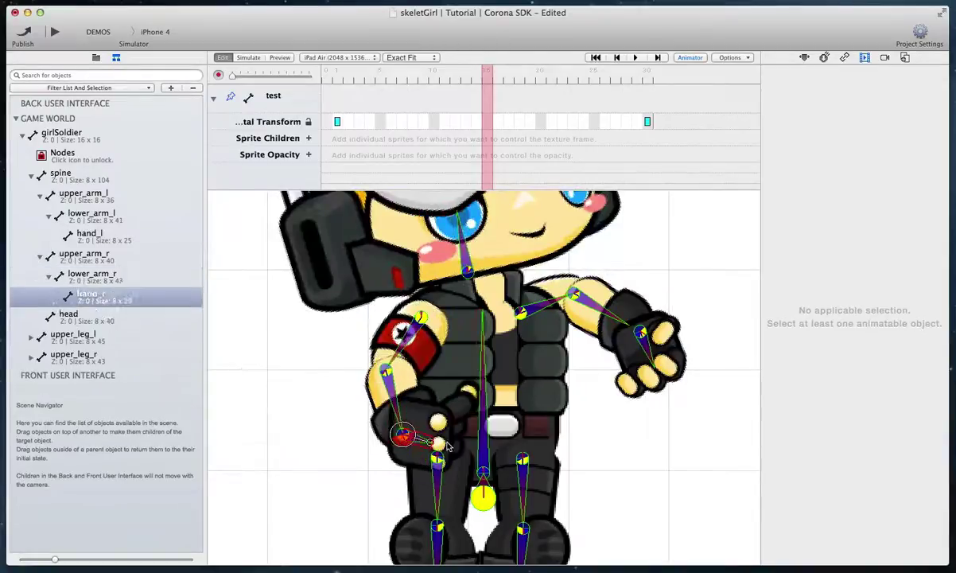
# Step: Pose both legs at frame 15 in a wide stance with the thighs spread, knees bent and feet angled downward
pyautogui.scroll(-5, 447, 445)
pyautogui.moveTo(522, 374); pyautogui.dragTo(576, 356)
pyautogui.moveTo(624, 421); pyautogui.dragTo(597, 433)
pyautogui.moveTo(653, 445); pyautogui.dragTo(636, 486)
pyautogui.moveTo(437, 374); pyautogui.dragTo(393, 337)
pyautogui.moveTo(322, 406); pyautogui.dragTo(350, 436)
pyautogui.moveTo(299, 469); pyautogui.dragTo(304, 490)
pyautogui.scroll(-6, 496, 429)
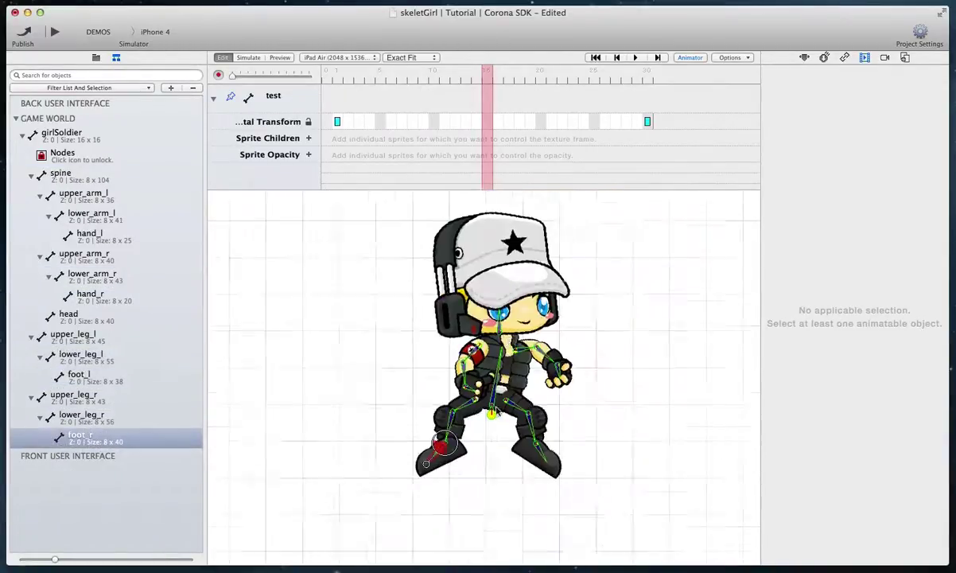
pyautogui.scroll(2, 495, 411)
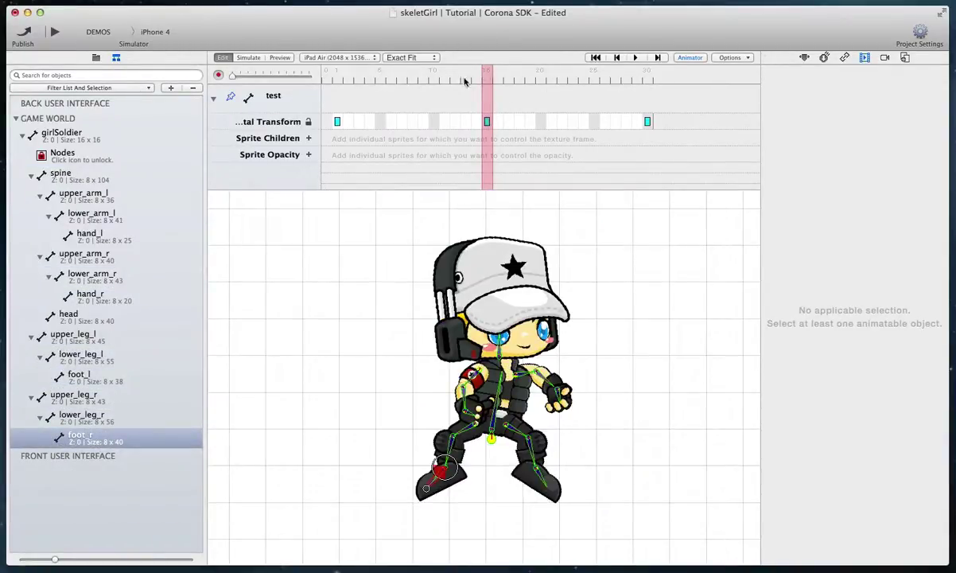
# Step: Simulate the test animation from frame 1, and return to edit mode
pyautogui.moveTo(466, 82); pyautogui.dragTo(303, 93)
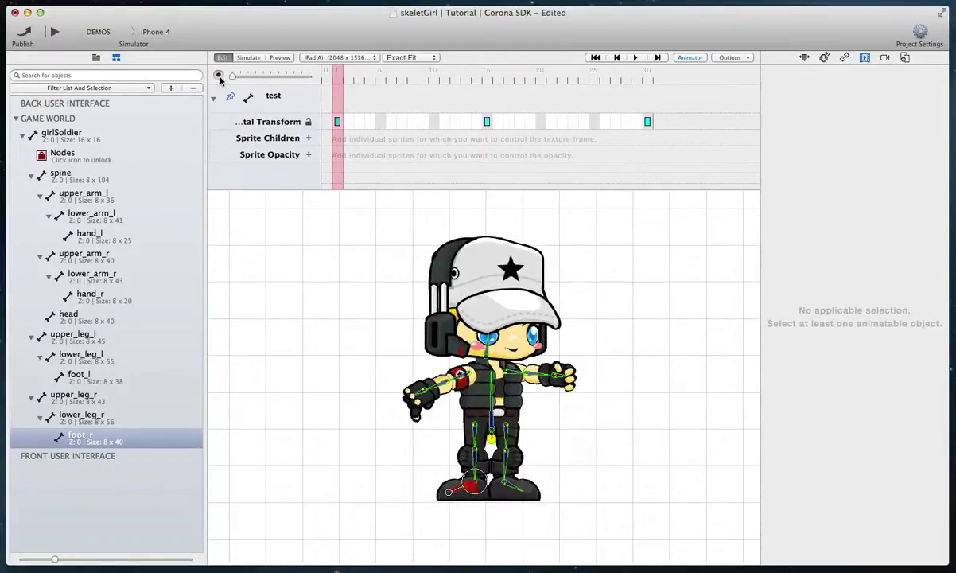
pyautogui.click(254, 60)
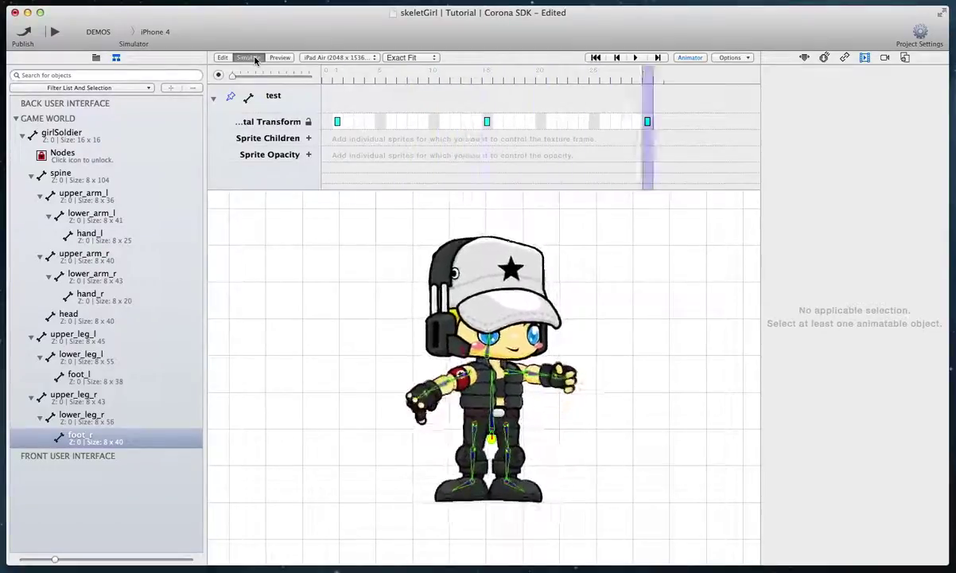
pyautogui.click(223, 59)
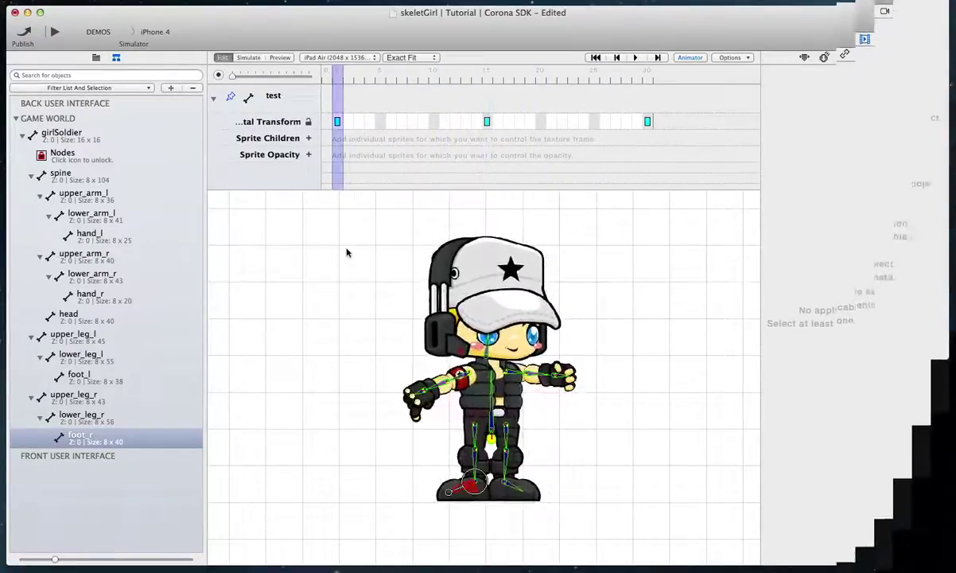